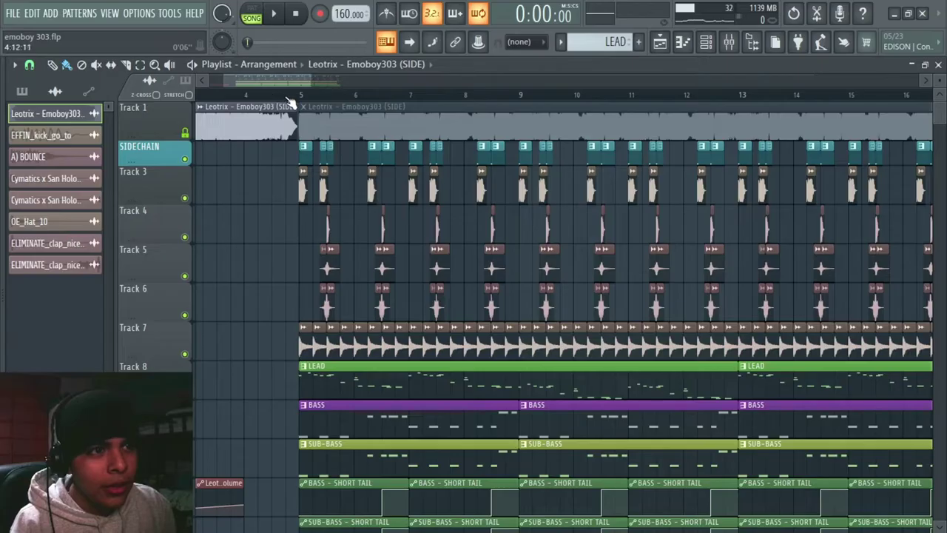
Leave only the sidechain and drum tracks 3 to 7 audible and play the drums from bar 5.
scroll(284, 98, "up", 2)
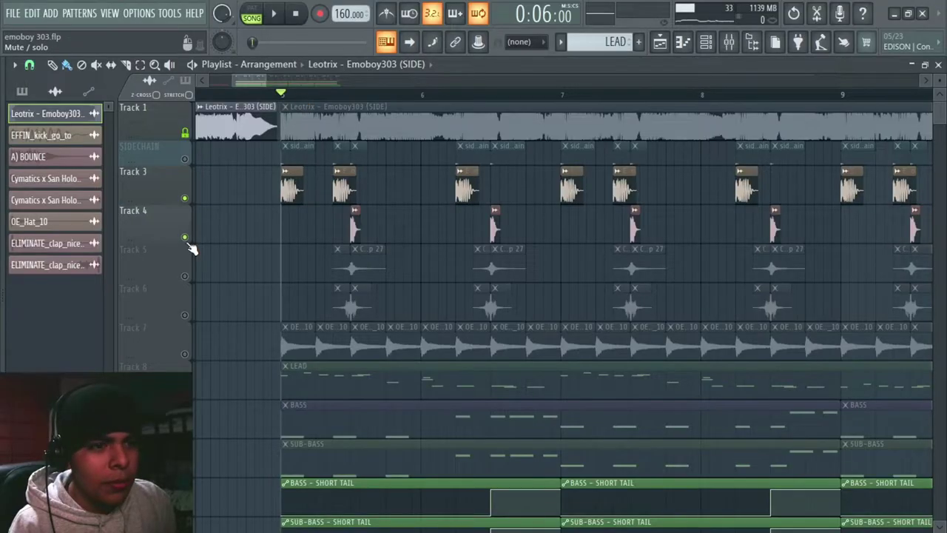
left_click(185, 276)
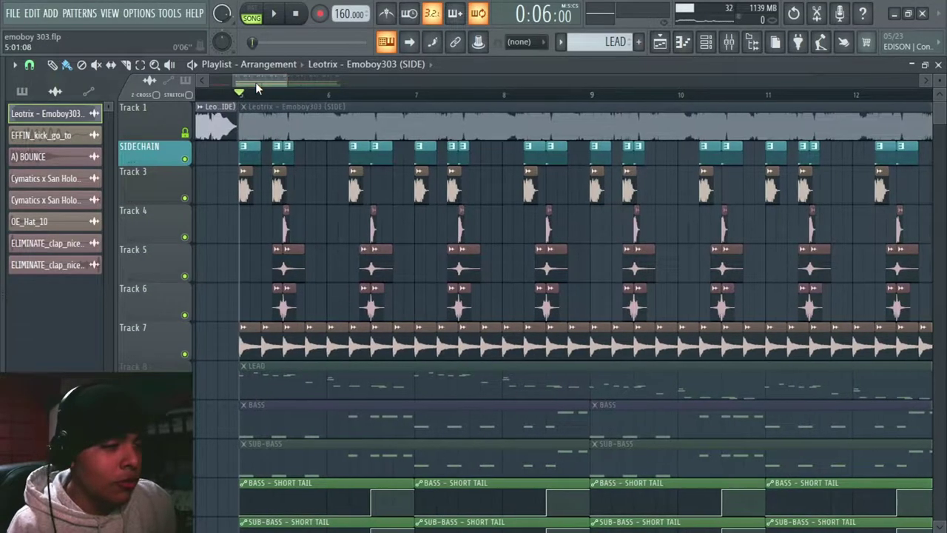
key("space")
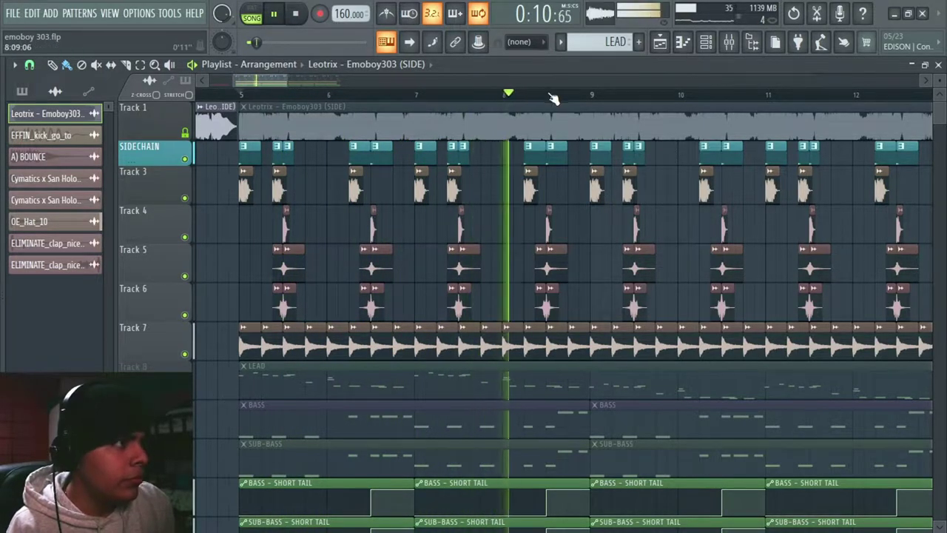
scroll(548, 96, "down", 2)
key("space")
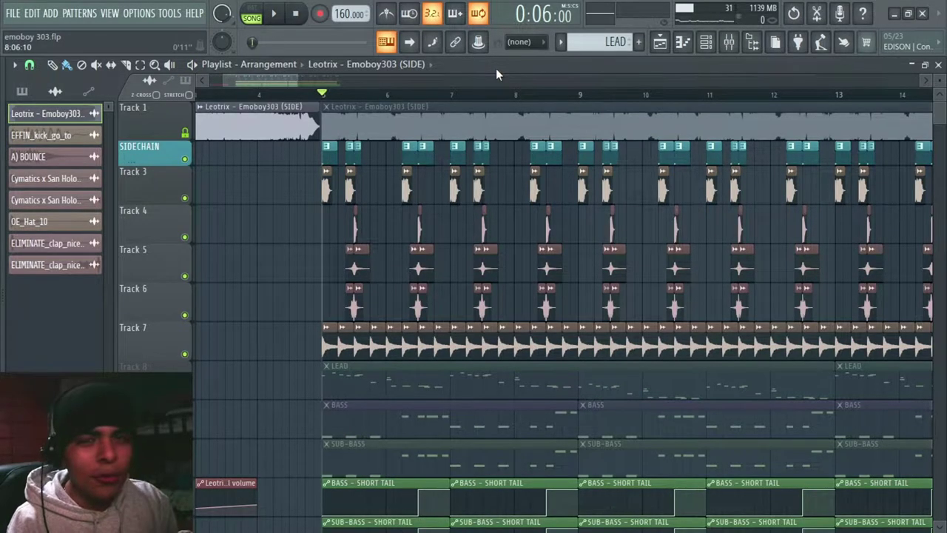
Solo the kick on Track 3 and play it back.
right_click(185, 197)
scroll(341, 96, "up", 2)
key("space")
scroll(382, 99, "up", 1)
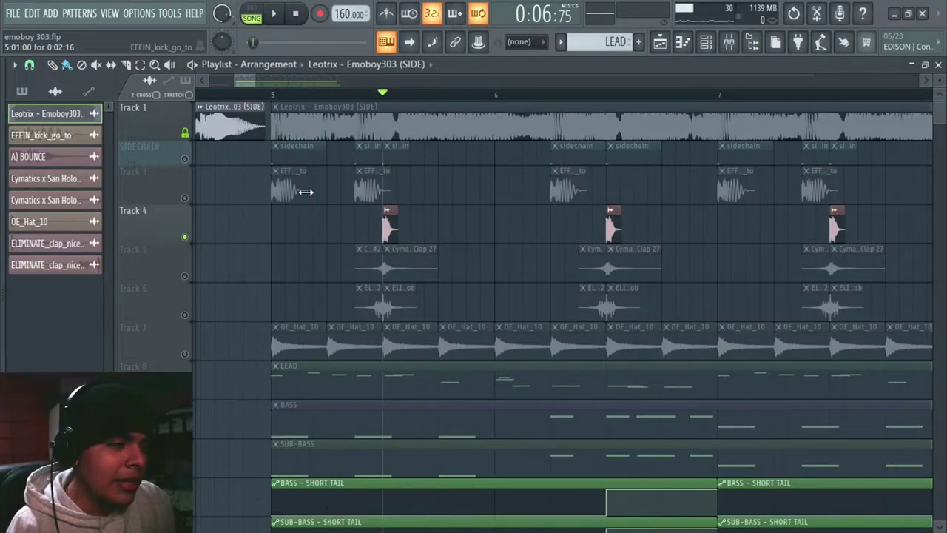
Solo the clap on Track 5, add Tracks 4 and 6, and play the layered snare and claps together.
right_click(184, 276)
key("space")
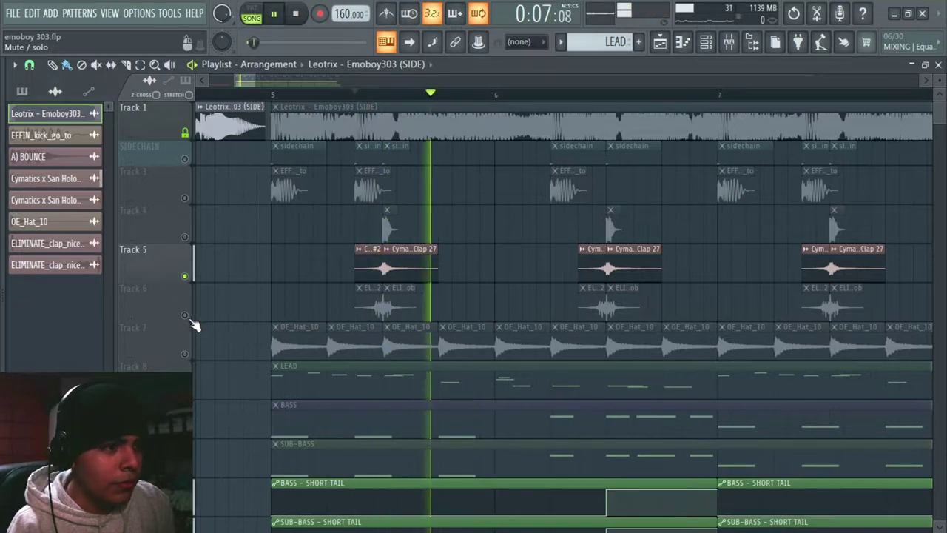
key("space")
left_click(184, 315)
left_click(184, 237)
key("space")
scroll(362, 100, "up", 3)
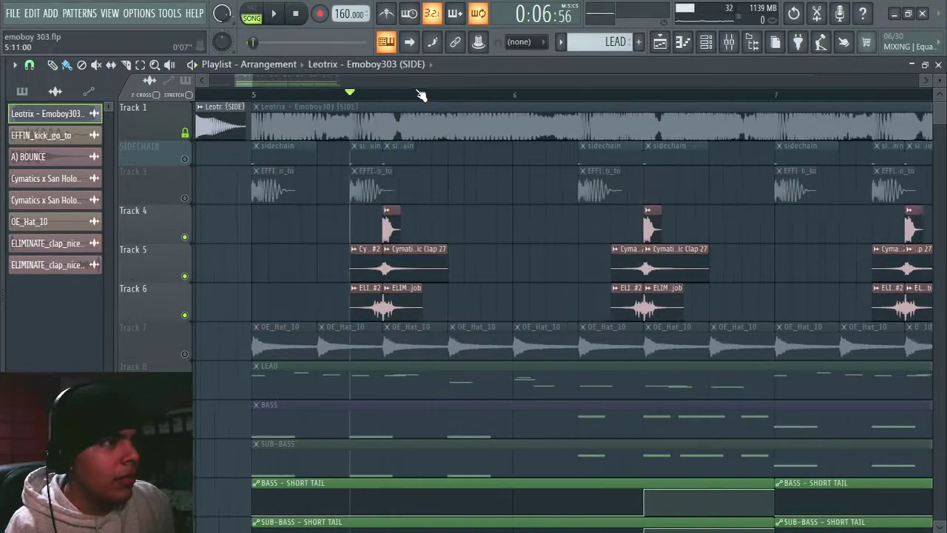
key("space")
Add another Vibrance Electronic Clap 27 clip after the existing clap on Track 5 and make it unique.
left_click(316, 269)
key("ctrl+b")
left_click(318, 259)
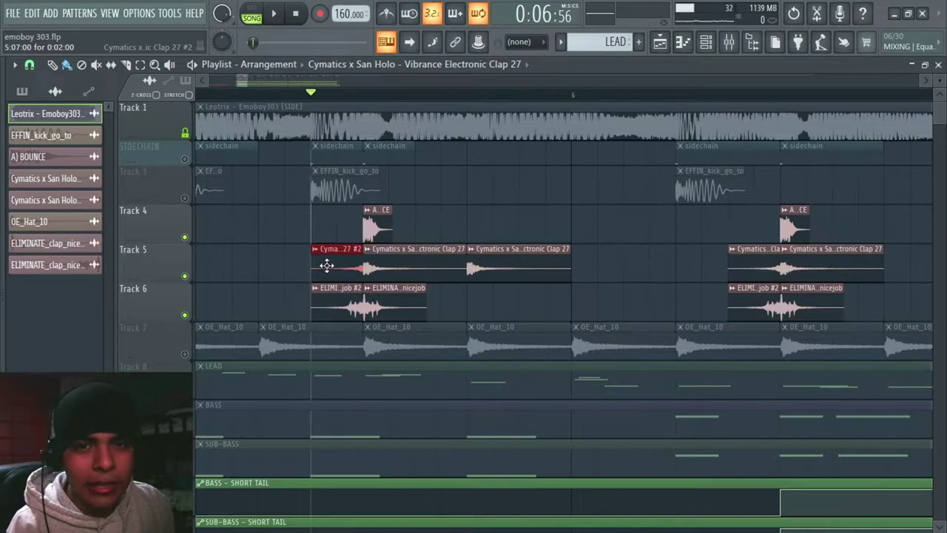
left_click(471, 249)
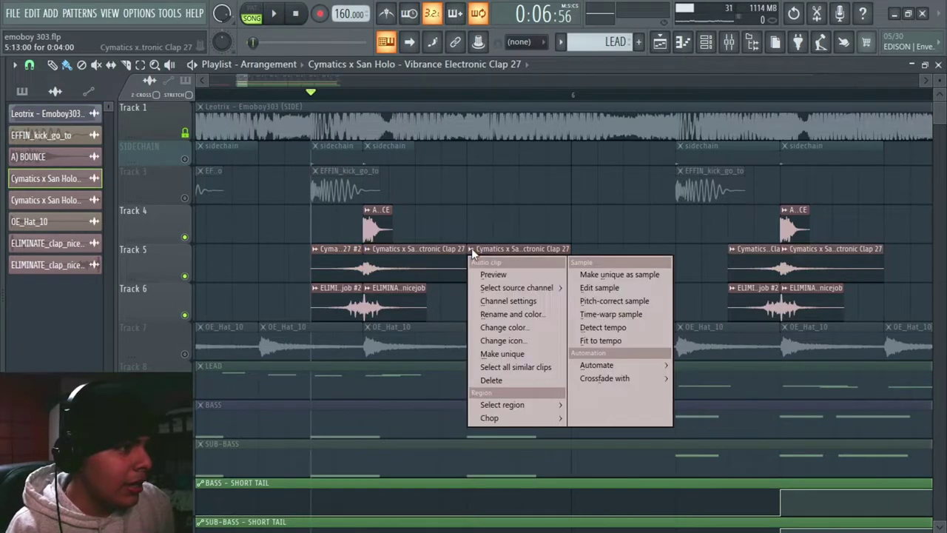
left_click(503, 354)
Reverse the unique clap sample, raise its fade-in, and close the channel settings.
left_click(381, 312)
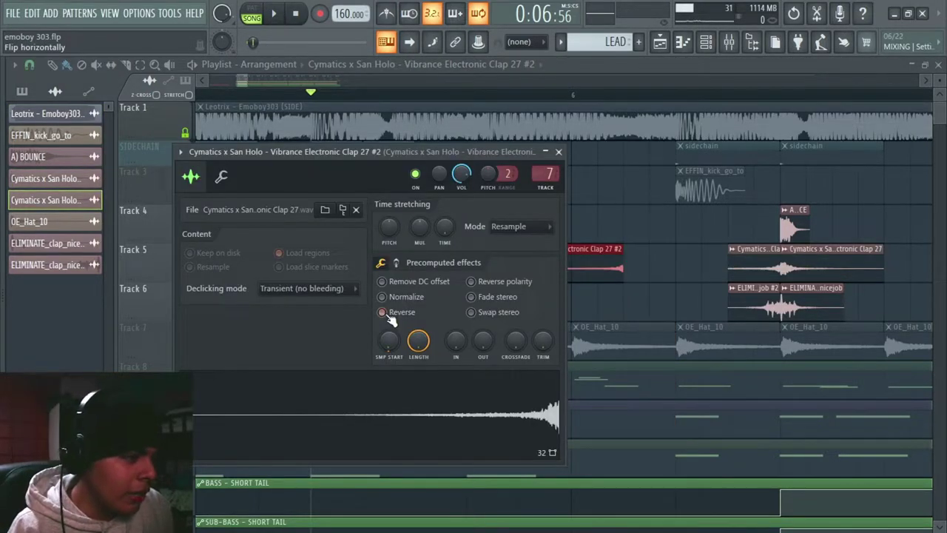
left_click_drag(451, 347, 453, 352)
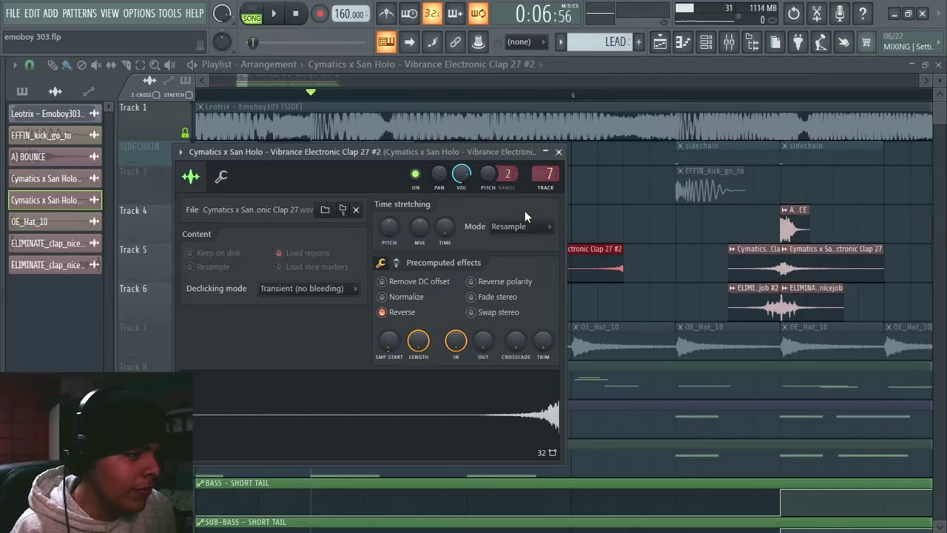
key("Escape")
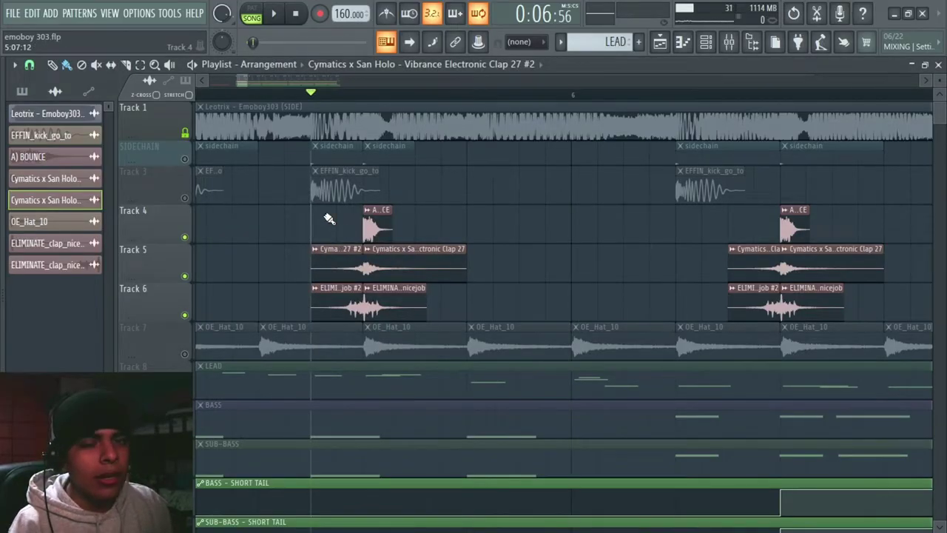
Solo the hi-hats on Track 7 and play them from bar 5.
left_click_drag(302, 306, 434, 304)
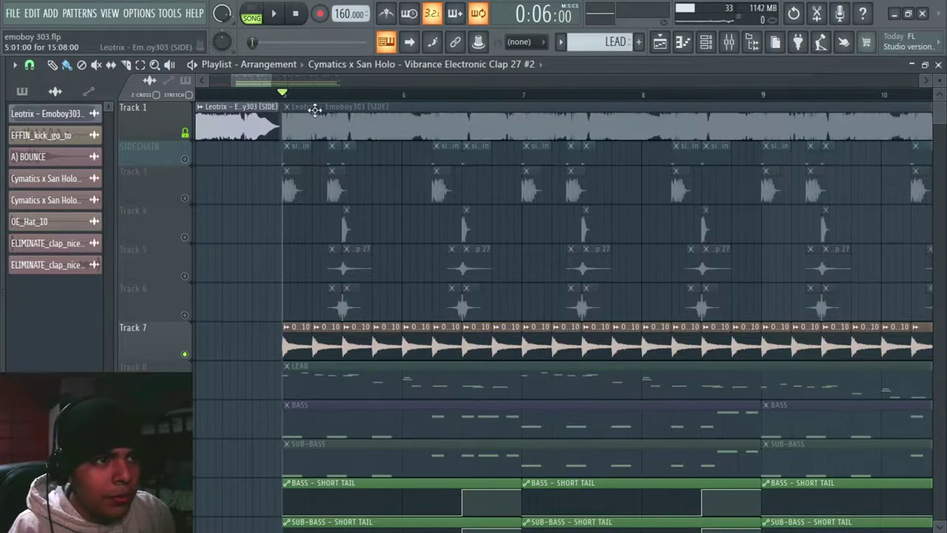
scroll(316, 100, "down", 5)
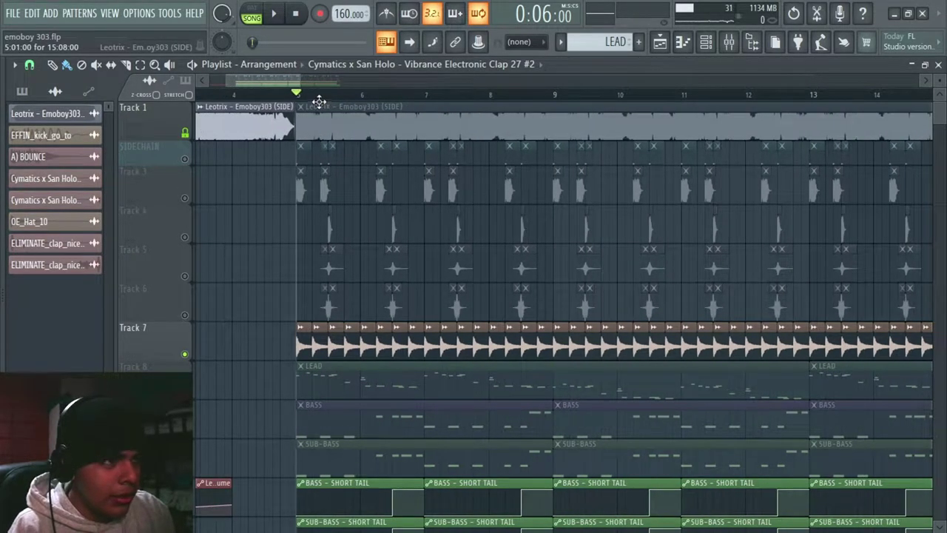
key("space")
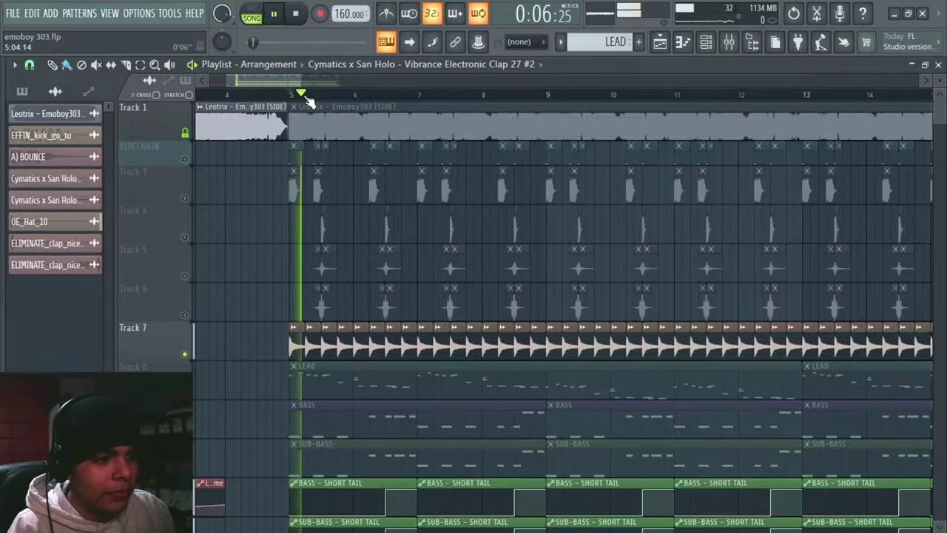
scroll(313, 100, "down", 4)
key("space")
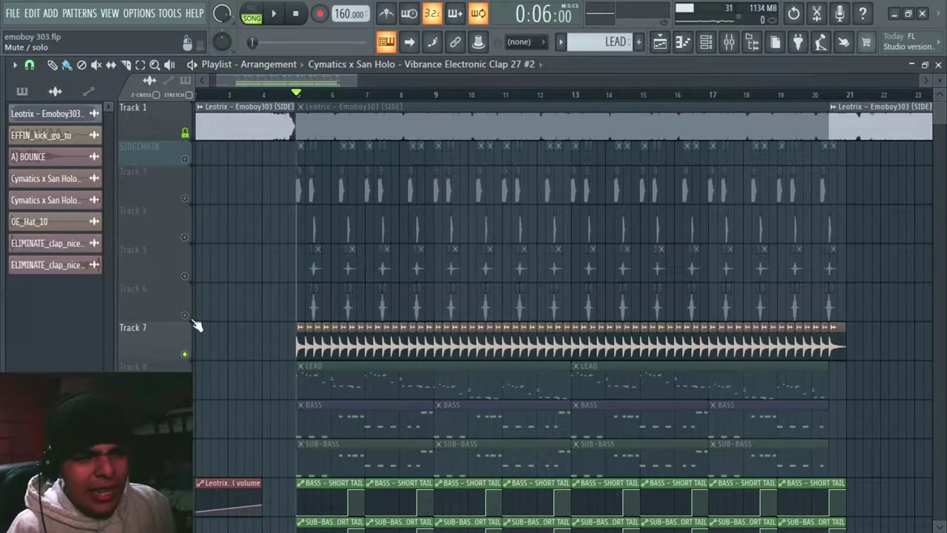
Solo the BASS and SUB-BASS patterns on Tracks 9 and 10 and play them together from bar 5.
scroll(294, 222, "down", 2)
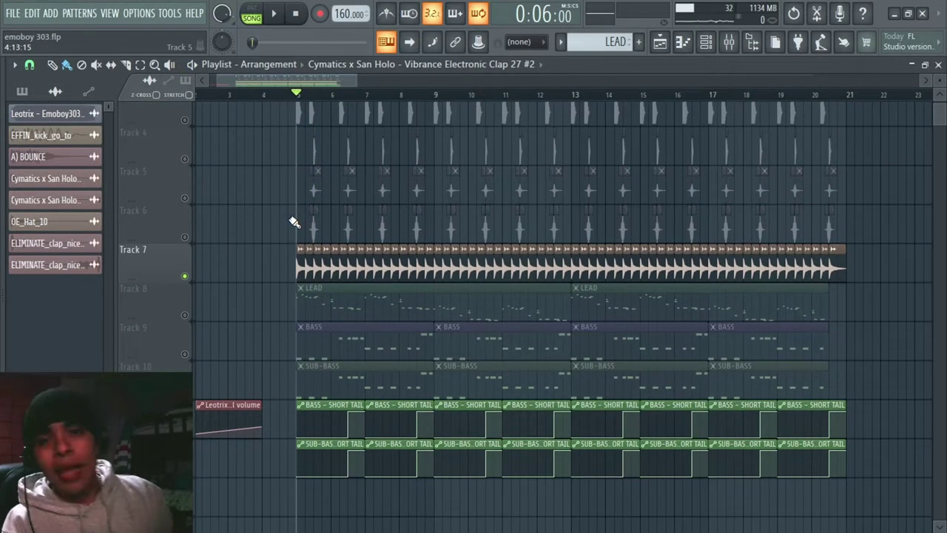
scroll(294, 222, "up", 2, "ctrl")
right_click(193, 398)
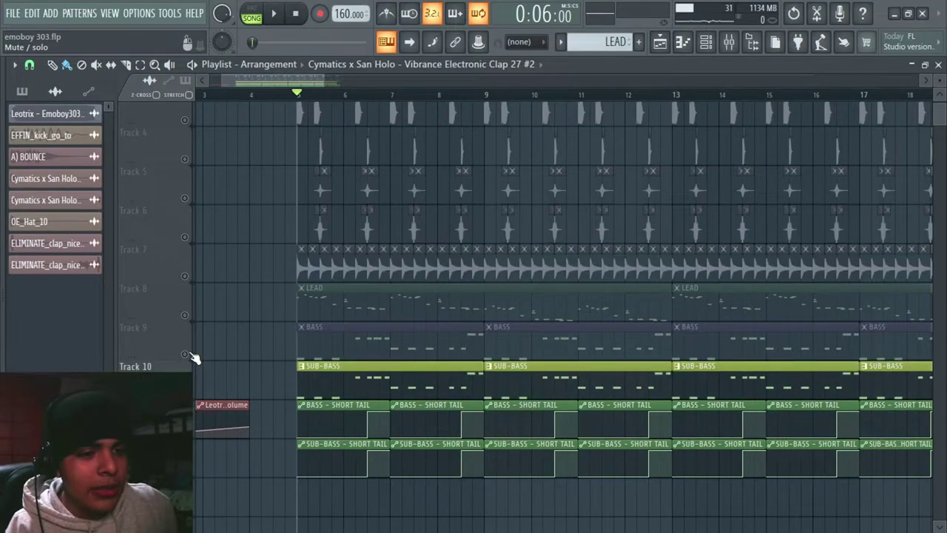
right_click(194, 359)
left_click(192, 381)
key("space")
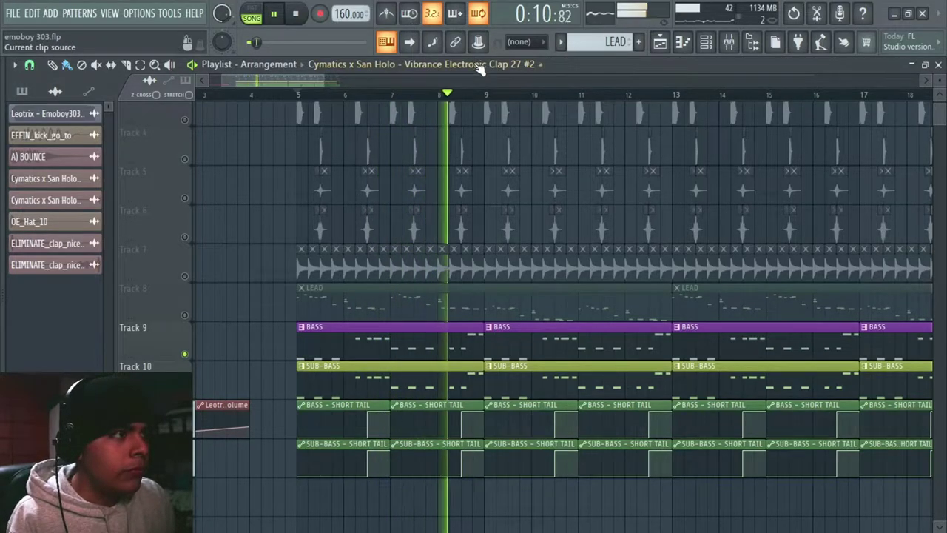
scroll(486, 100, "down", 4)
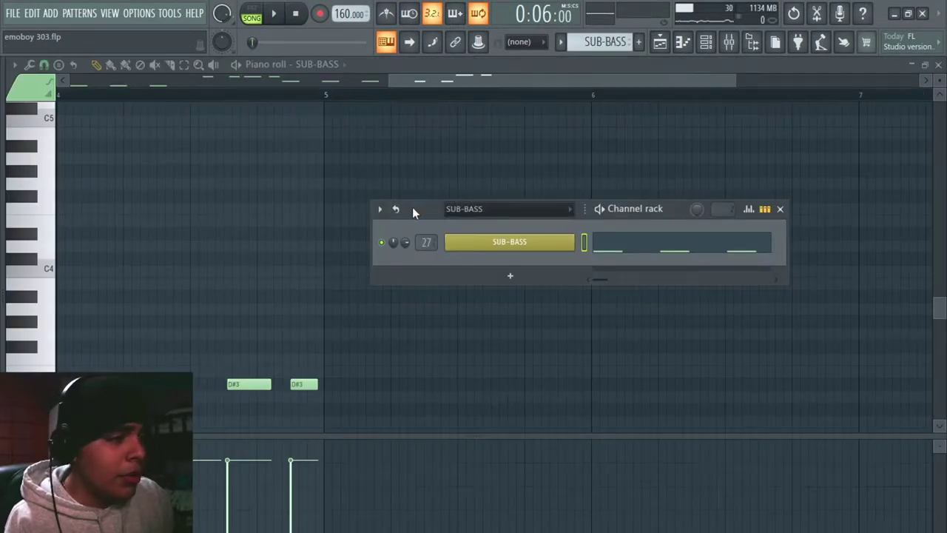
Open the SUB-BASS channel's Serum synth and choose the analog DS Saw and Tri wavetable for oscillator A.
left_click_drag(415, 210, 364, 196)
left_click(470, 239)
left_click_drag(325, 85, 381, 115)
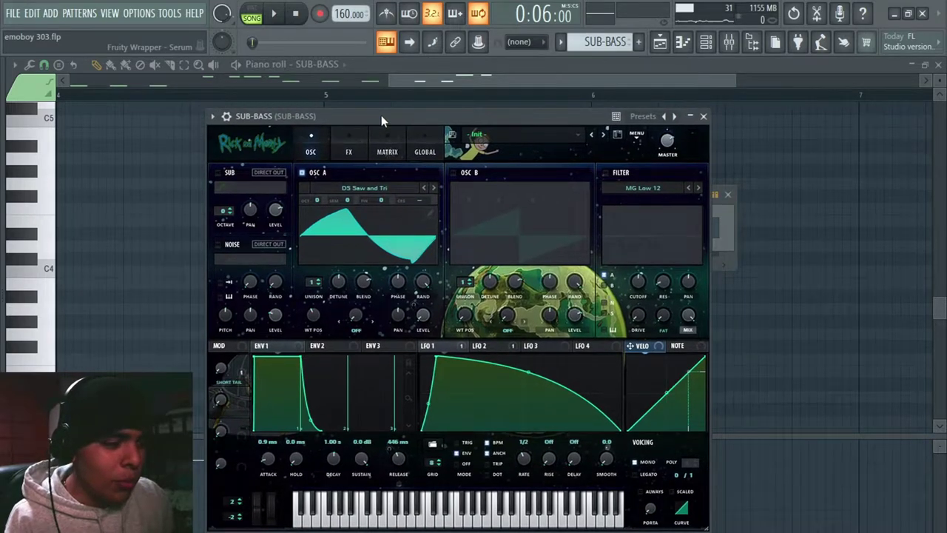
left_click(350, 186)
mouse_move(360, 202)
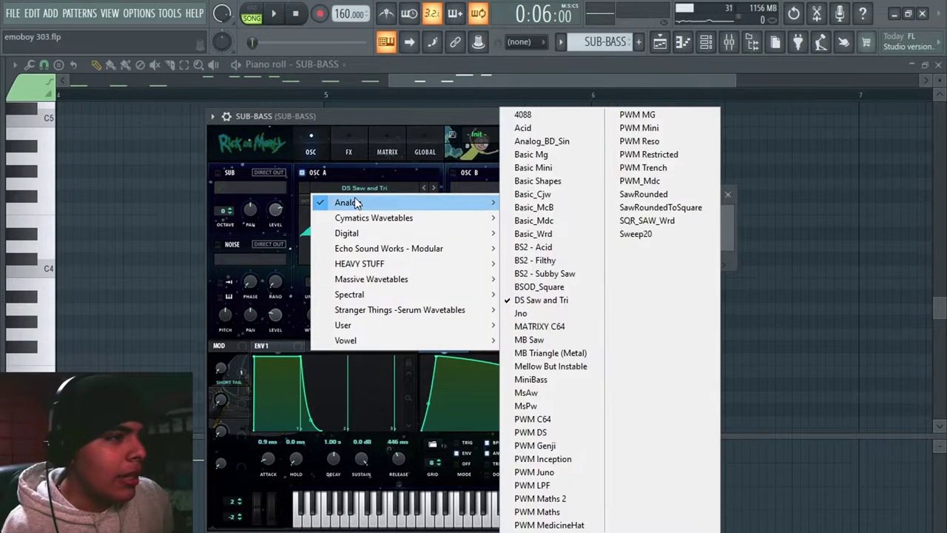
left_click(556, 303)
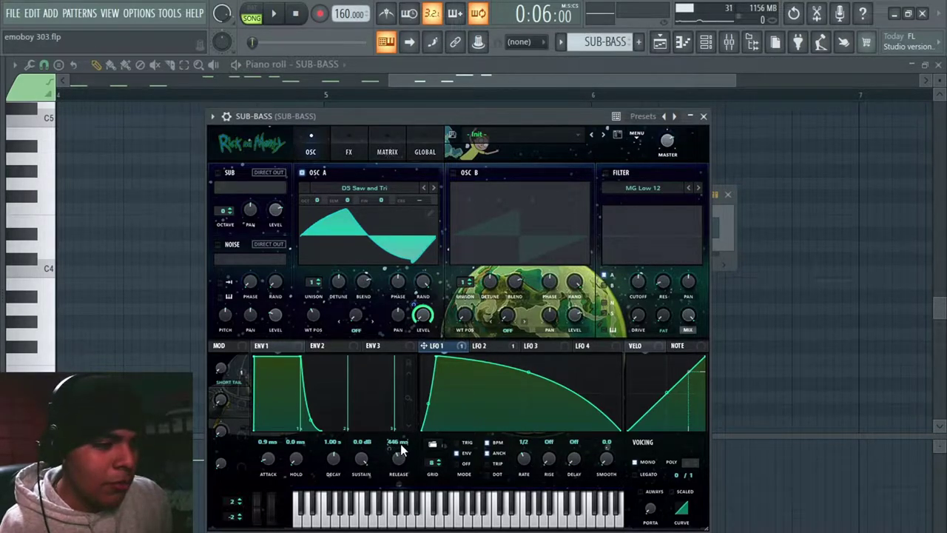
Examine the sub-bass synth's distortion and compressor effects, including the compressor gain, and open its modulation matrix.
left_click(350, 151)
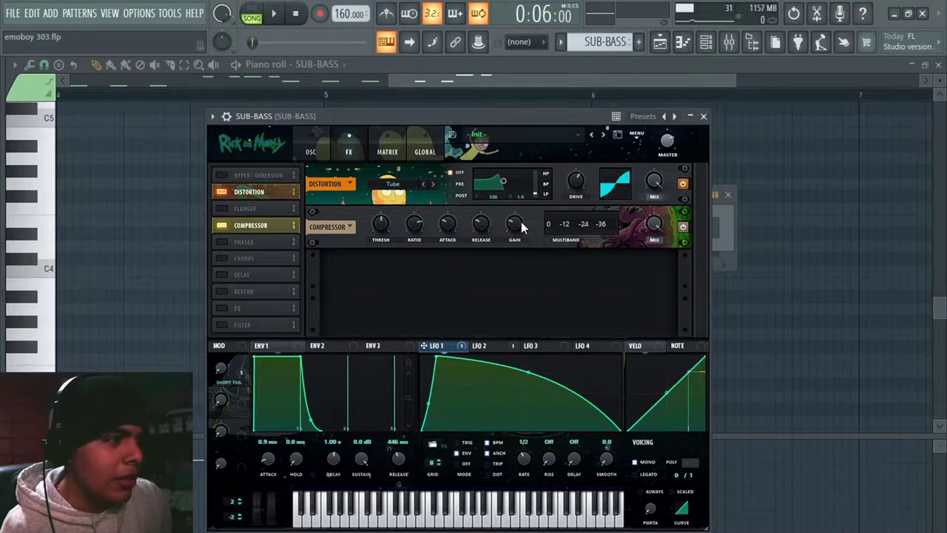
mouse_move(521, 222)
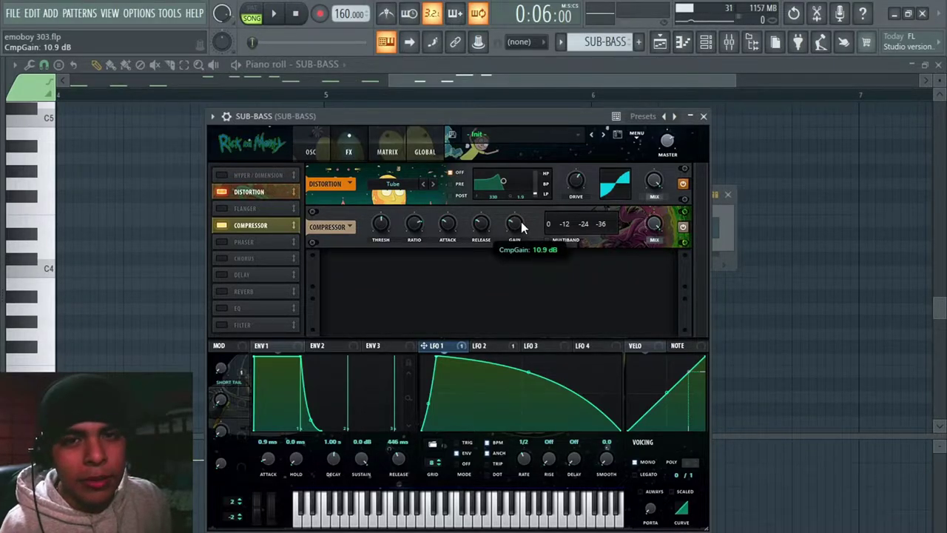
left_click(400, 150)
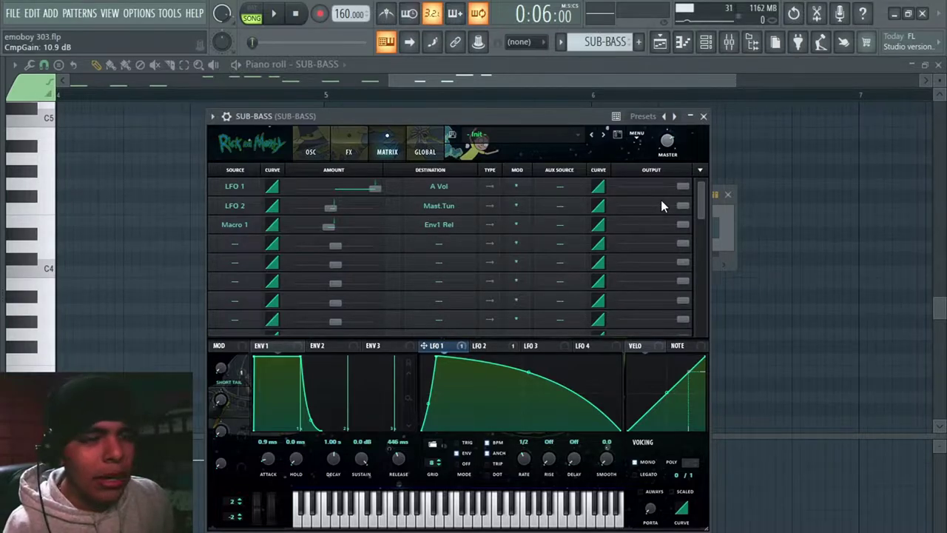
Set the output of the LFO 2 to Mast.Tun modulation to 0, play the bass, and restore the output to full.
left_click_drag(684, 211, 516, 214)
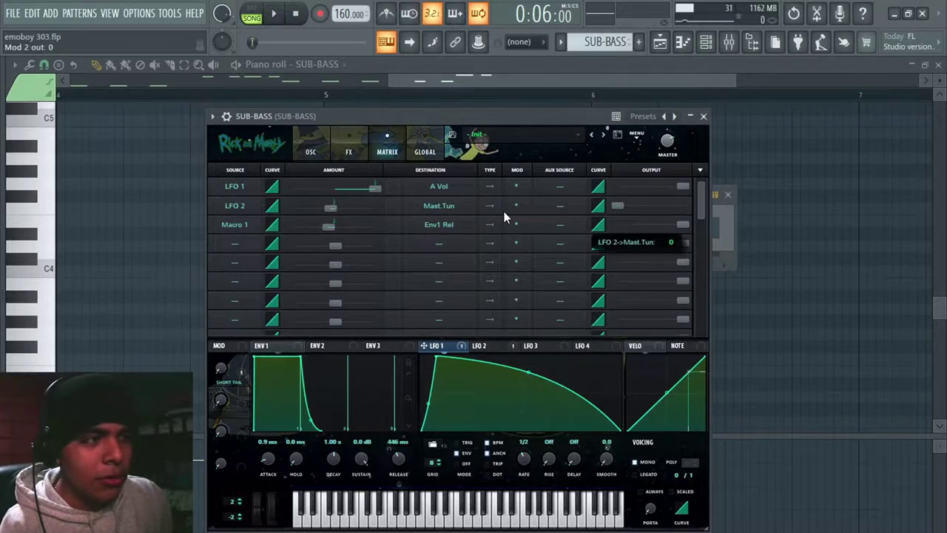
key("space")
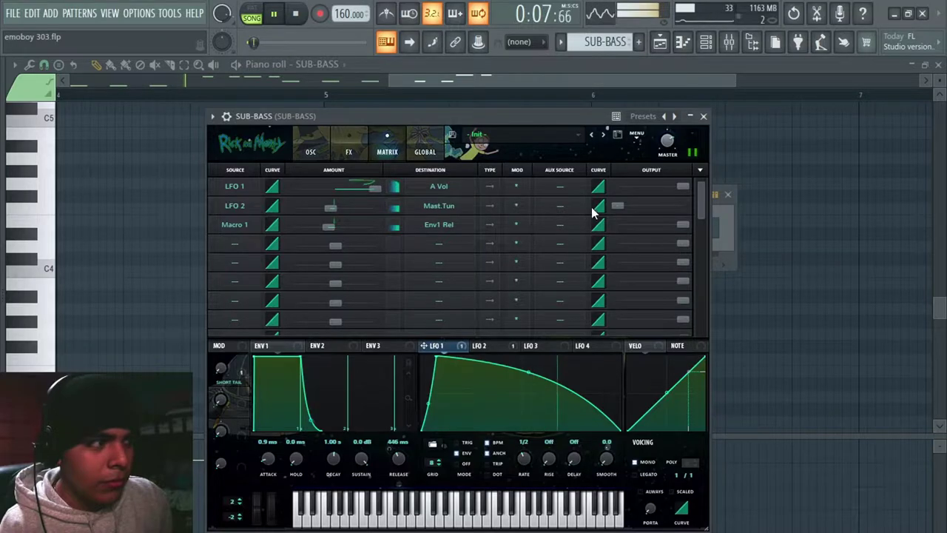
left_click_drag(618, 205, 750, 204)
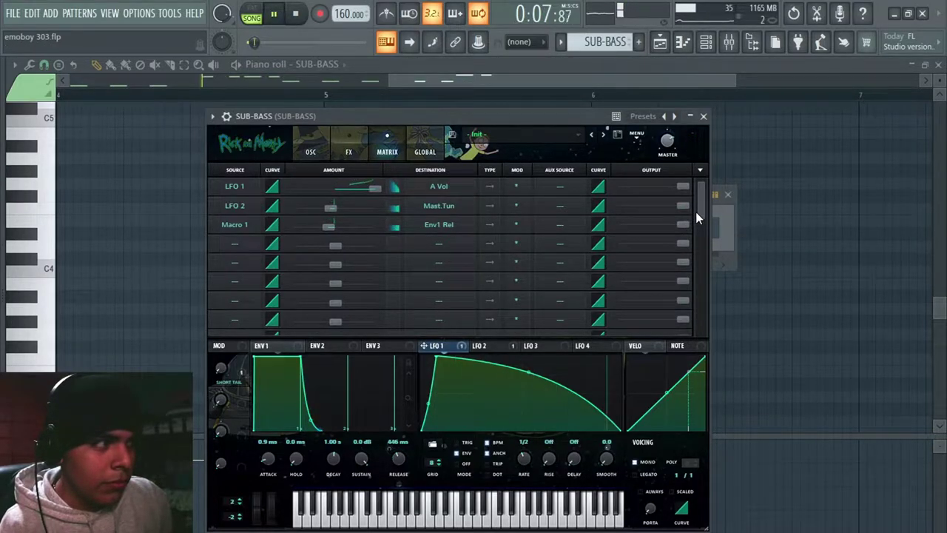
Examine the LFO 2 shape and the source and destination choices of the matrix rows, including the master tune destination.
left_click(488, 346)
key("space")
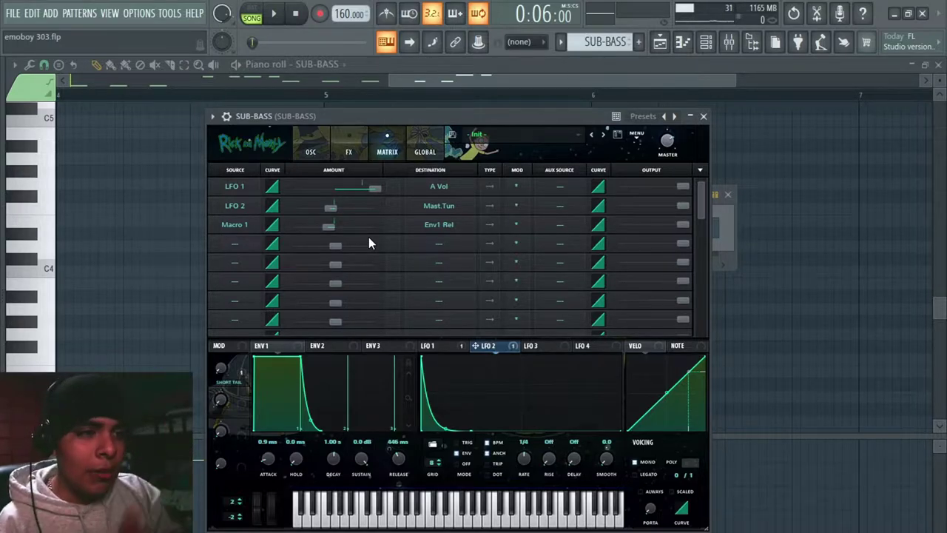
left_click(235, 186)
left_click(449, 229)
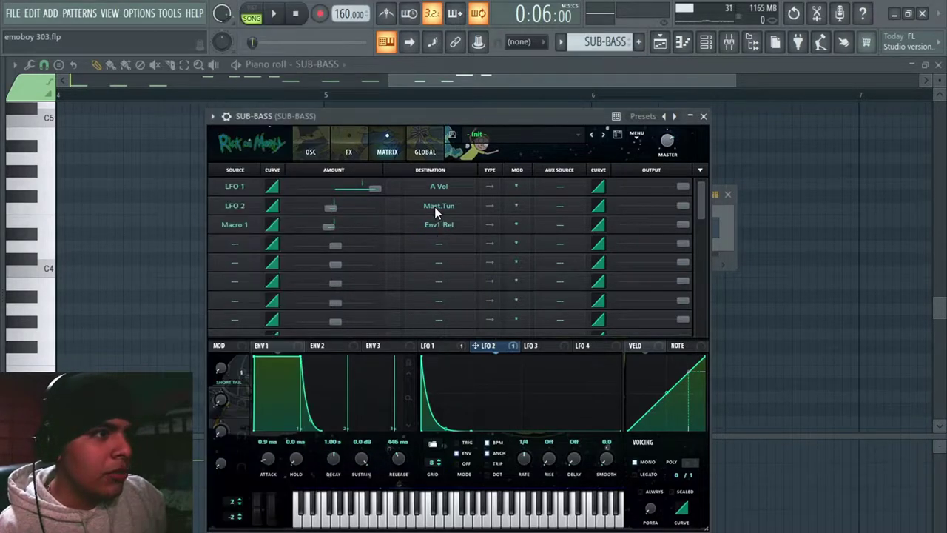
left_click(434, 206)
mouse_move(442, 331)
left_click(542, 332)
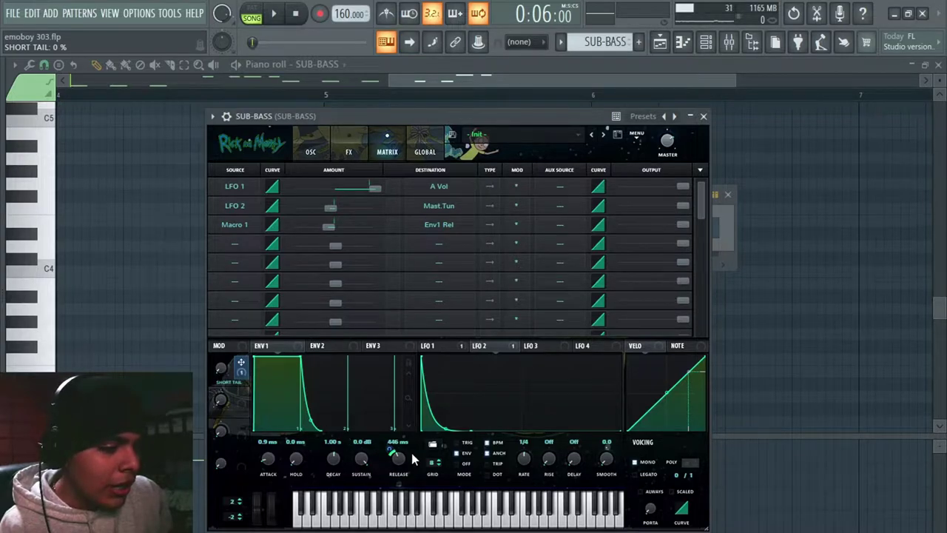
Check the Short Tail macro assigned to the envelope 1 release and play the bass briefly.
mouse_move(233, 386)
left_mouse_down()
mouse_move(240, 252)
mouse_move(252, 219)
mouse_move(234, 380)
left_mouse_up()
key("space")
key("space")
Open the Distortion effect on the SUB-BASS mixer track and inspect its Overdrive settings.
key("F9")
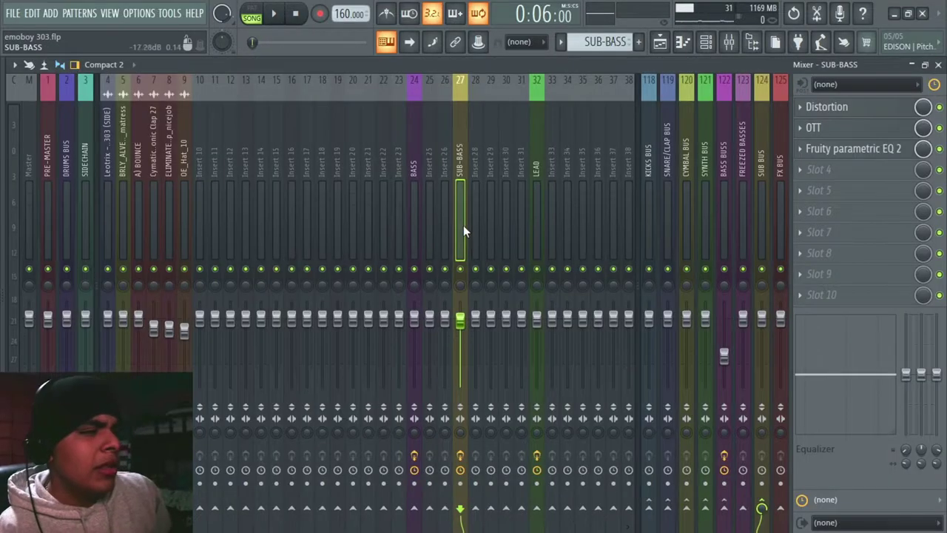
left_click(858, 106)
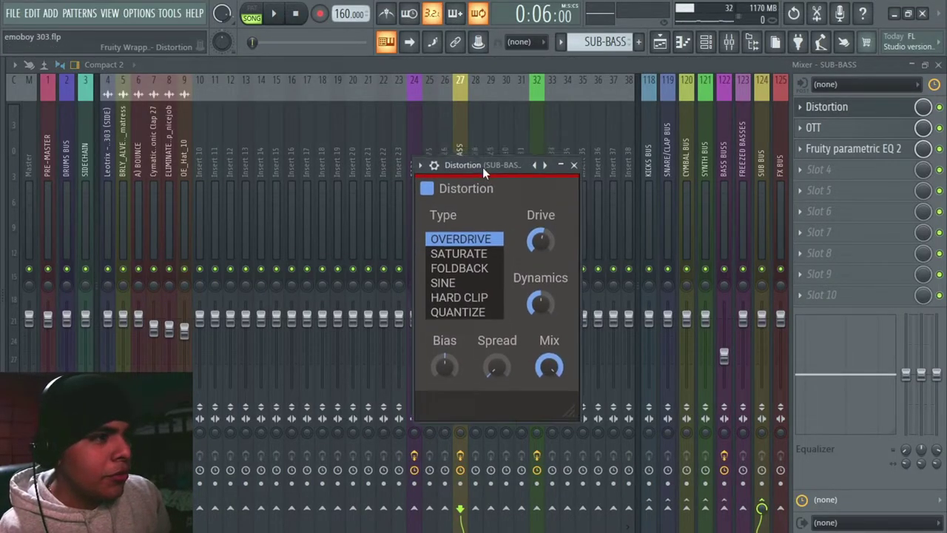
mouse_move(525, 216)
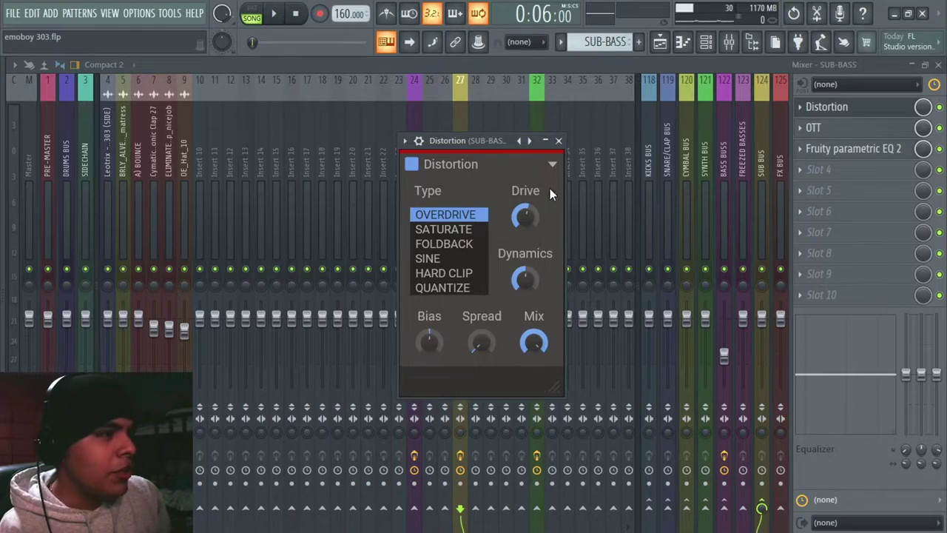
Open the OTT and Fruity parametric EQ 2 effects on the SUB-BASS mixer track and inspect their settings.
left_click(814, 128)
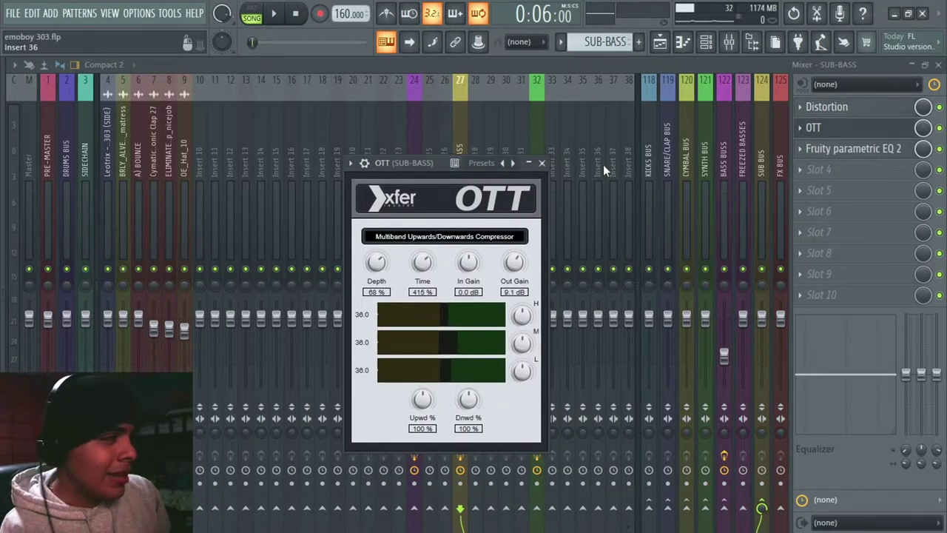
left_click(542, 163)
left_click(851, 149)
left_click_drag(434, 164, 393, 169)
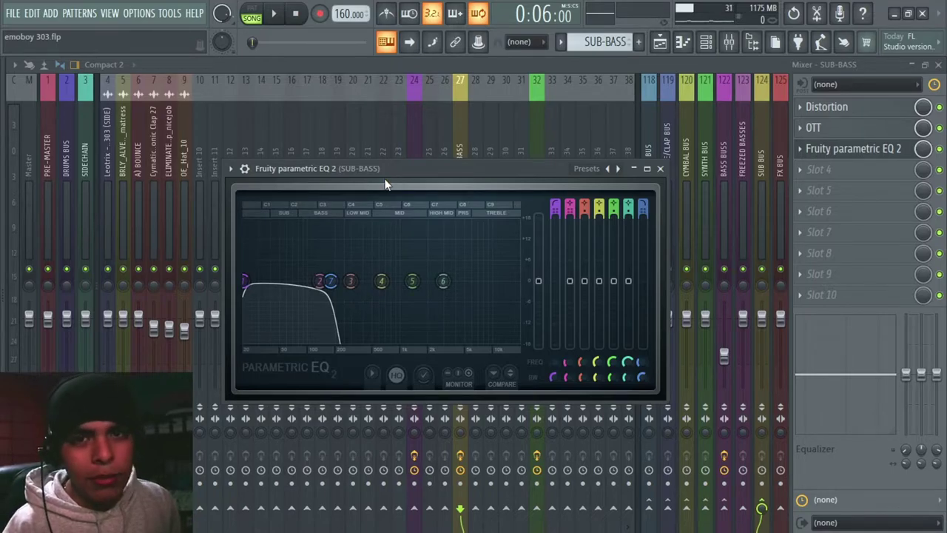
Show all the BASS notes in the piano roll and play the pattern through once.
key("space")
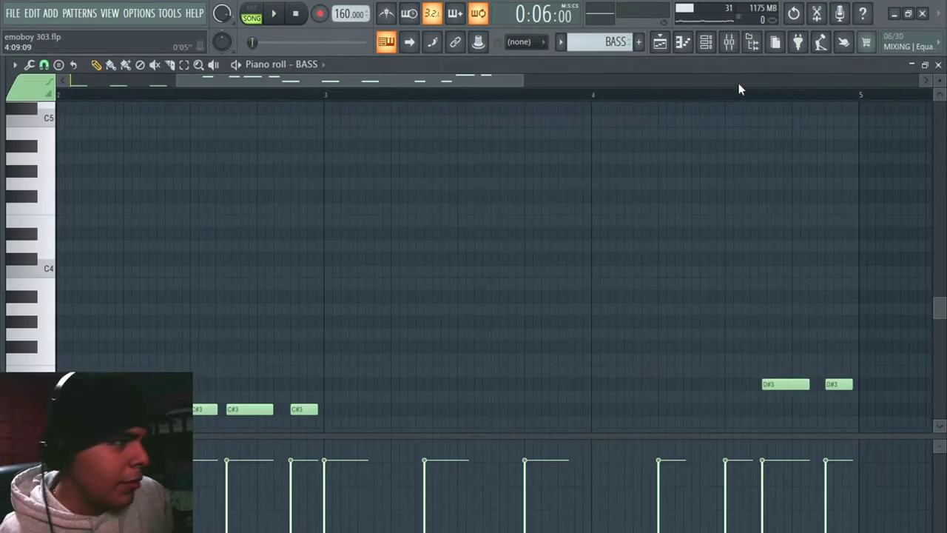
scroll(739, 89, "down", 3)
scroll(363, 206, "down", 2)
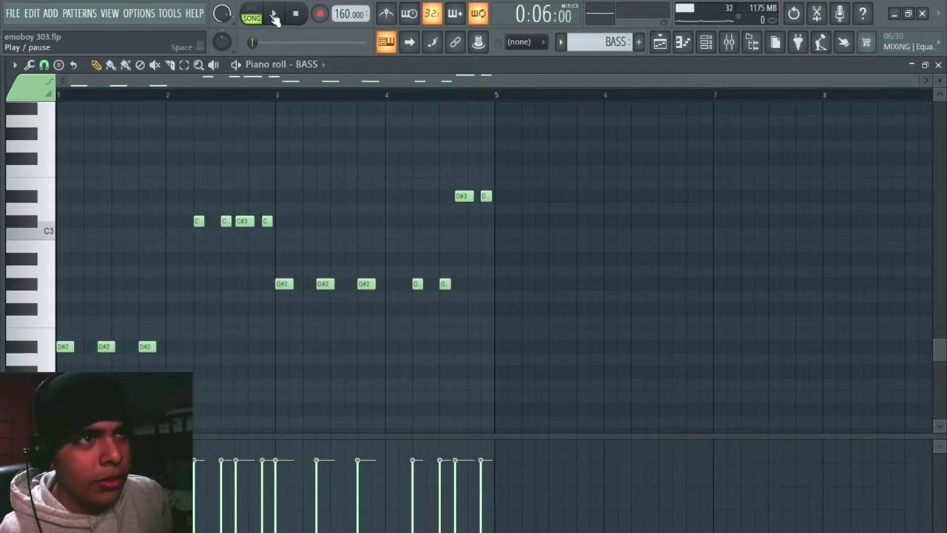
key("space")
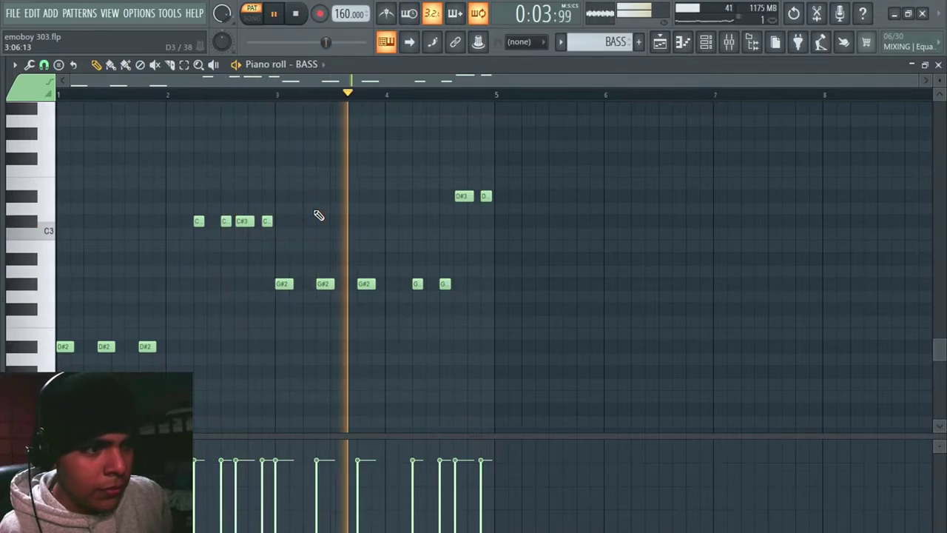
scroll(387, 214, "up", 1)
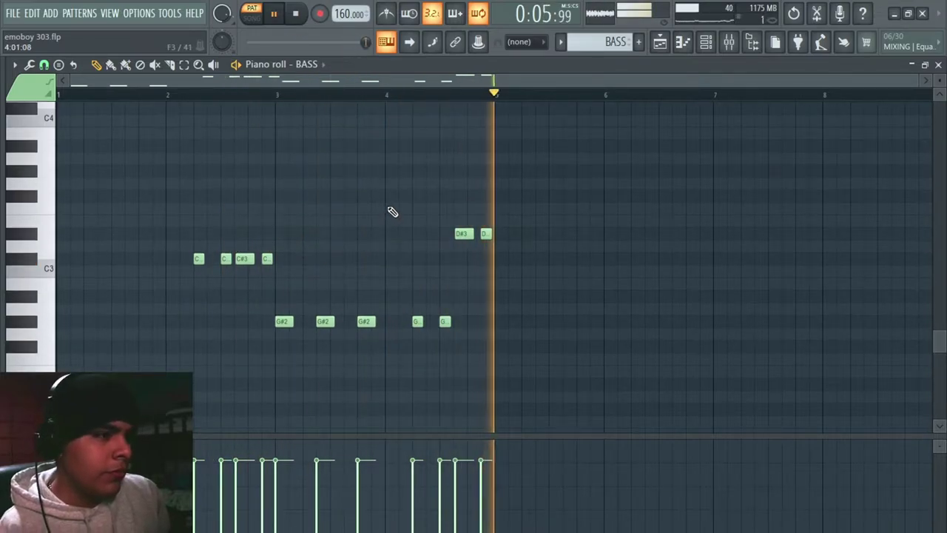
key("space")
Return to the mixer and open the synth on the BASS track.
key("F9")
left_click(414, 455)
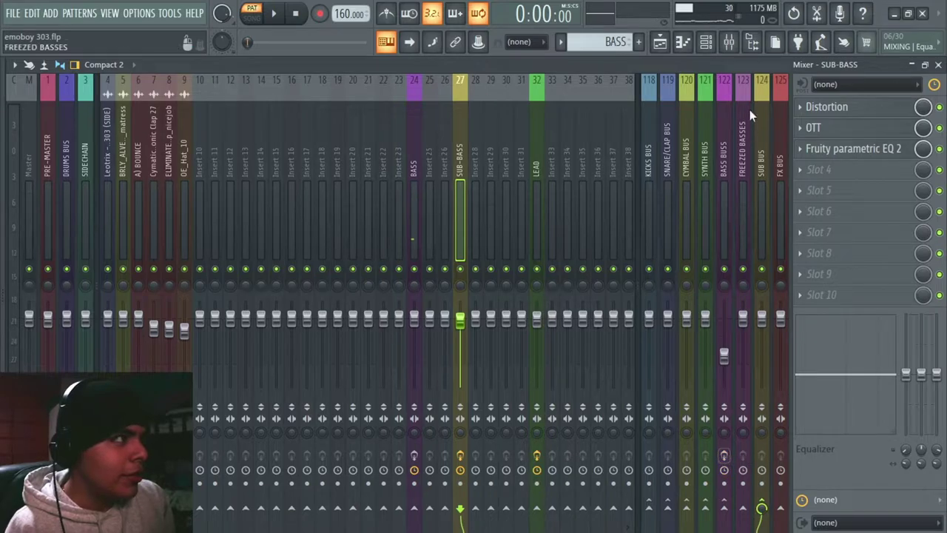
key("space")
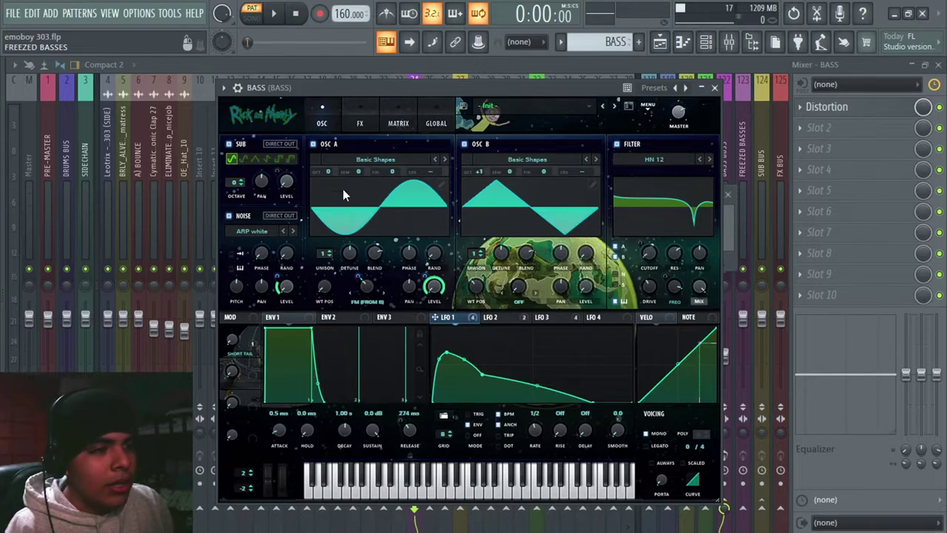
Examine the BASS synth's oscillator A wavetable choices, oscillator B wavetable position and Multi filter types.
left_click(367, 162)
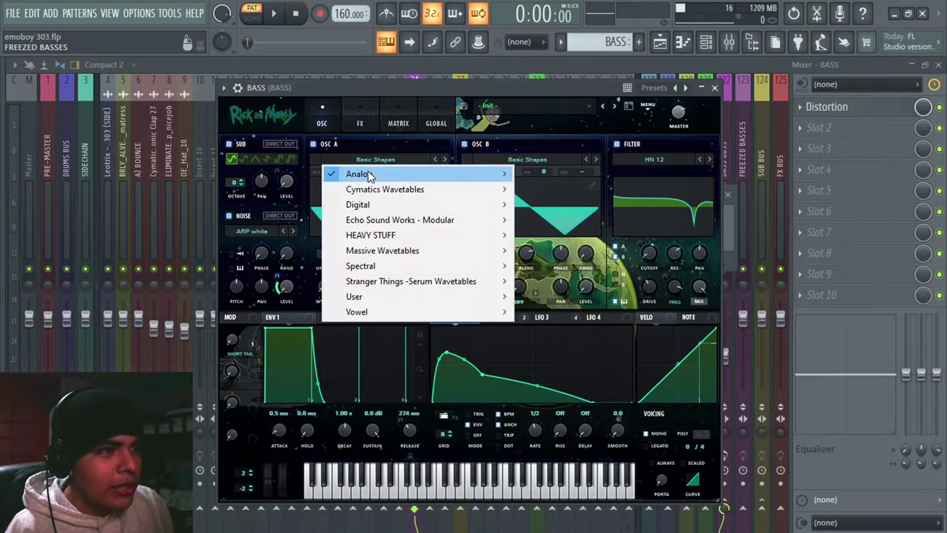
mouse_move(370, 175)
left_click(547, 181)
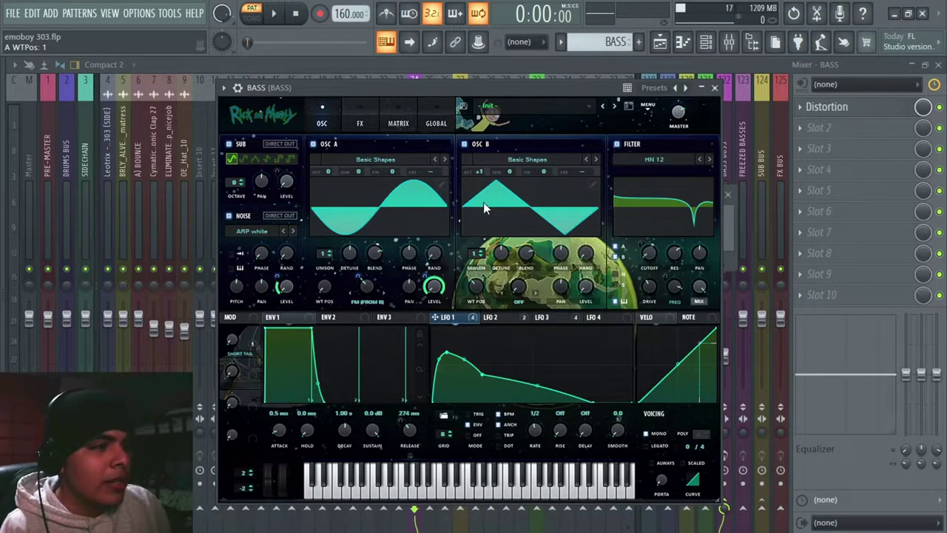
left_click_drag(478, 289, 478, 289)
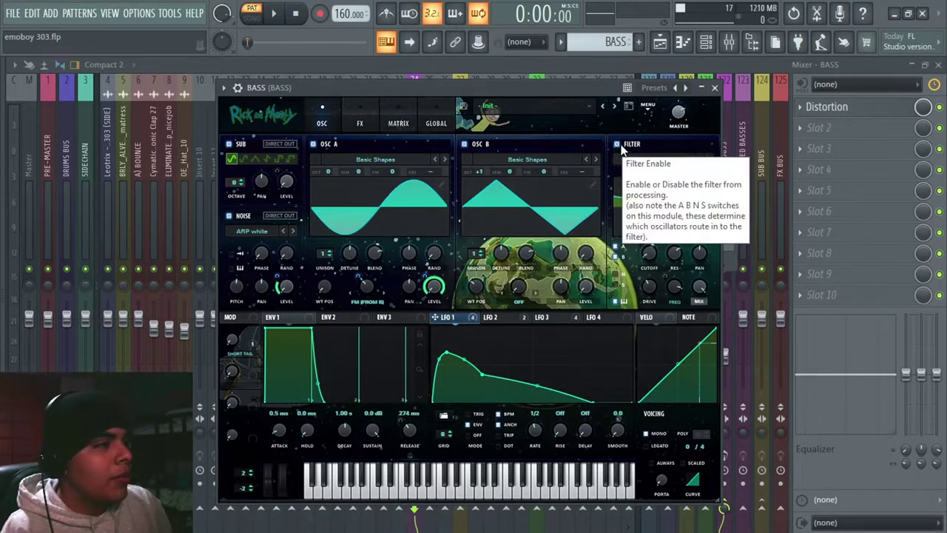
left_click(650, 160)
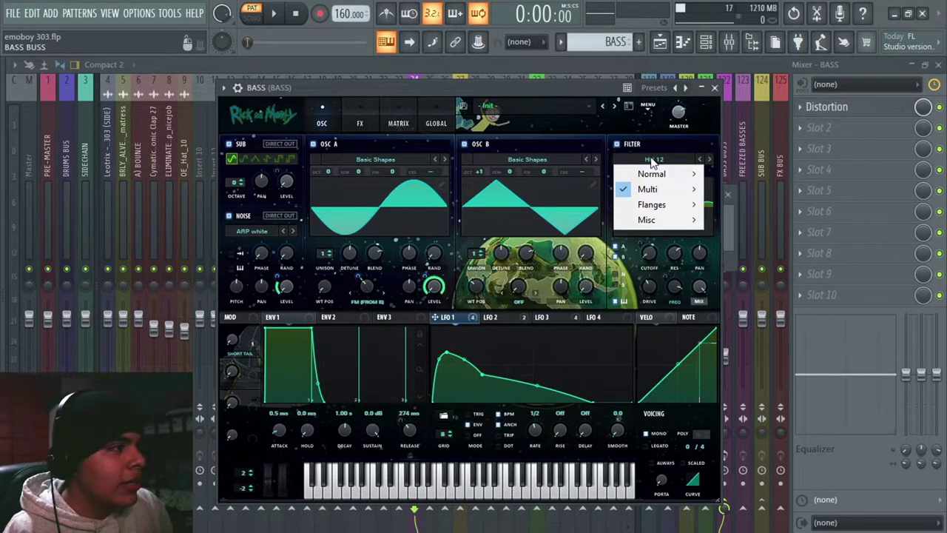
mouse_move(645, 191)
left_click(722, 296)
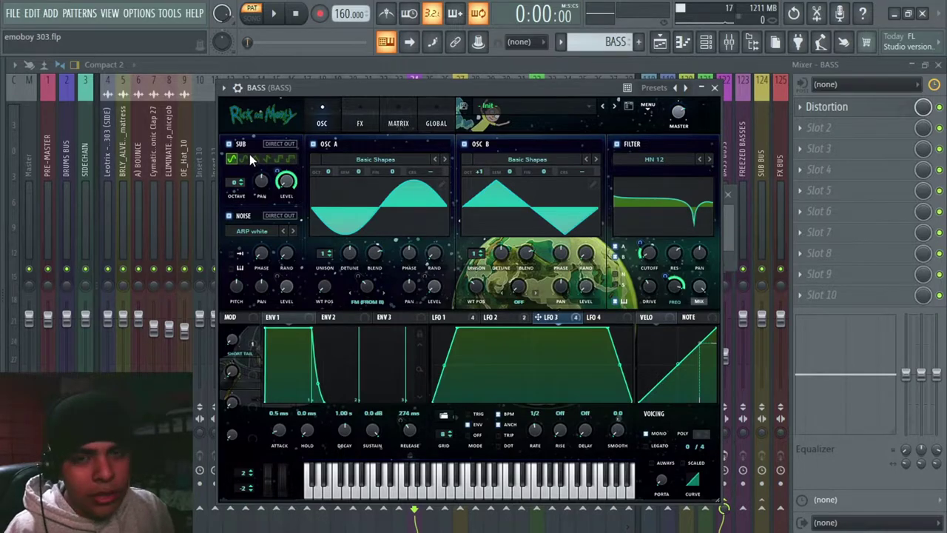
Inspect the BASS synth's effects rack from Hyper down to EQ, along with the LFO 2 and LFO 3 shapes.
left_click(359, 122)
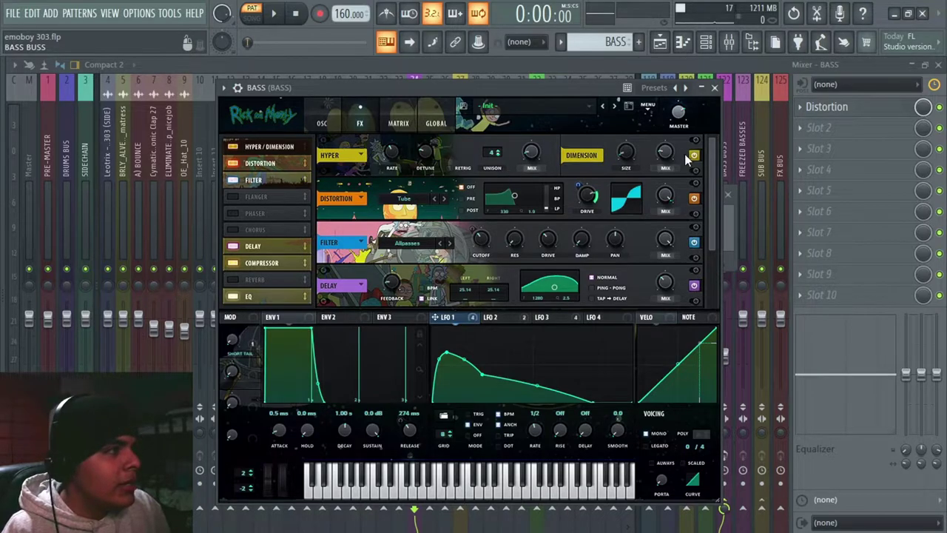
scroll(560, 147, "down", 1)
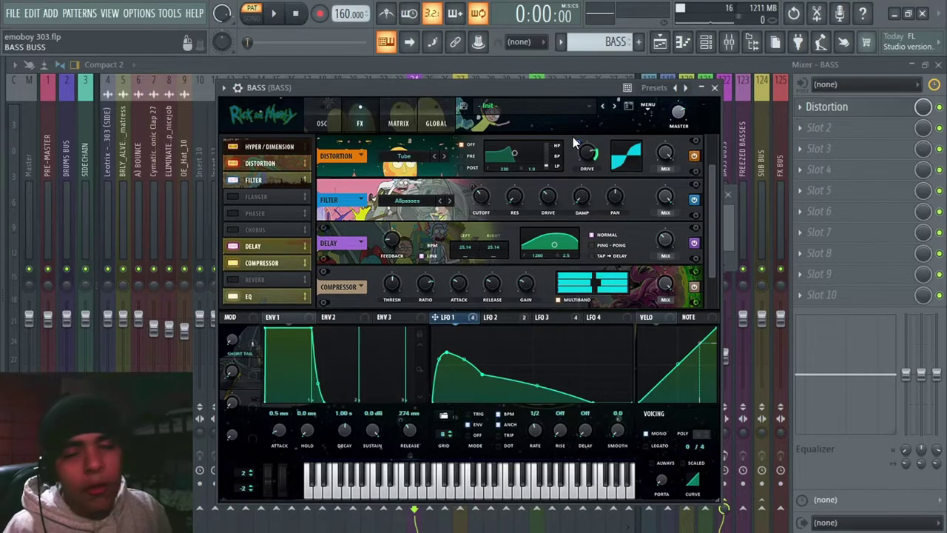
scroll(573, 137, "down", 1)
left_click(508, 316)
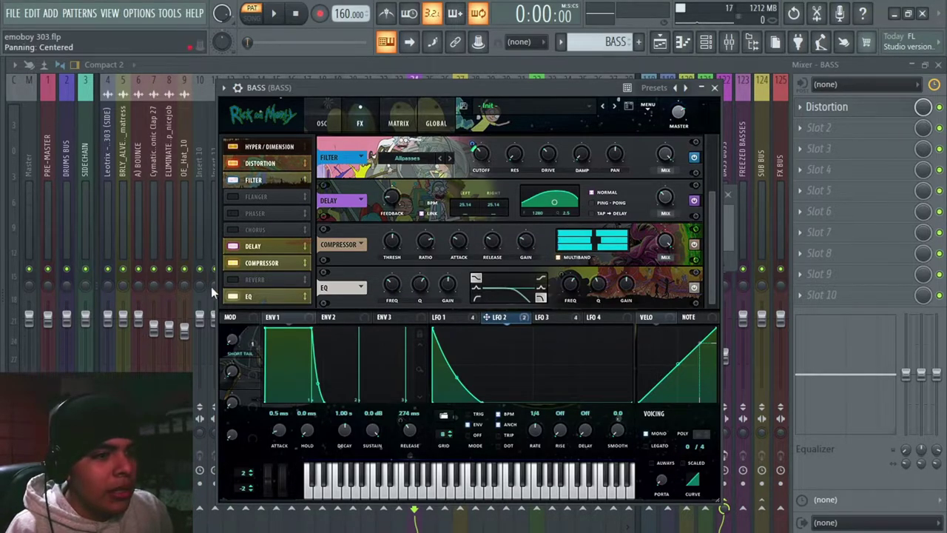
left_click(547, 317)
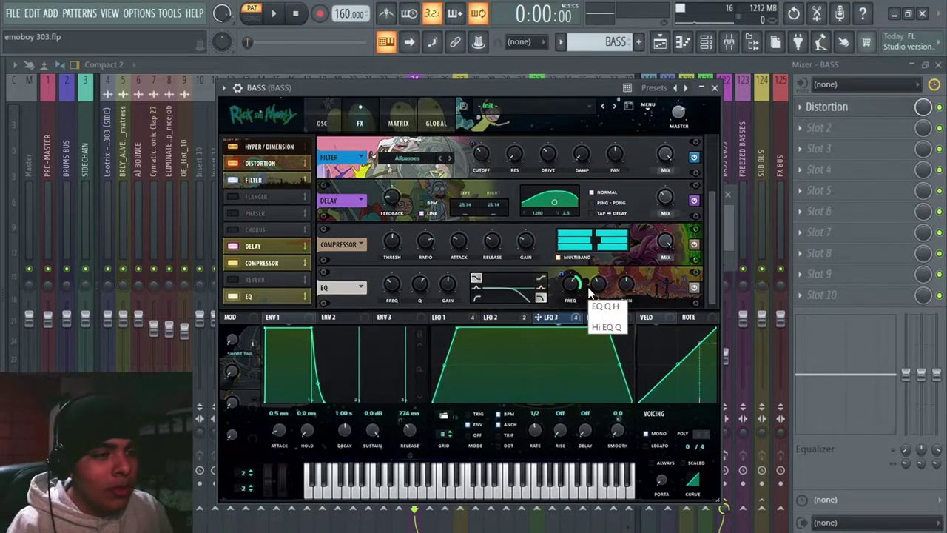
Play the bass with the synth's EQ effect bypassed, re-enable the EQ to compare, and recheck LFO 3.
left_click(233, 296)
key("space")
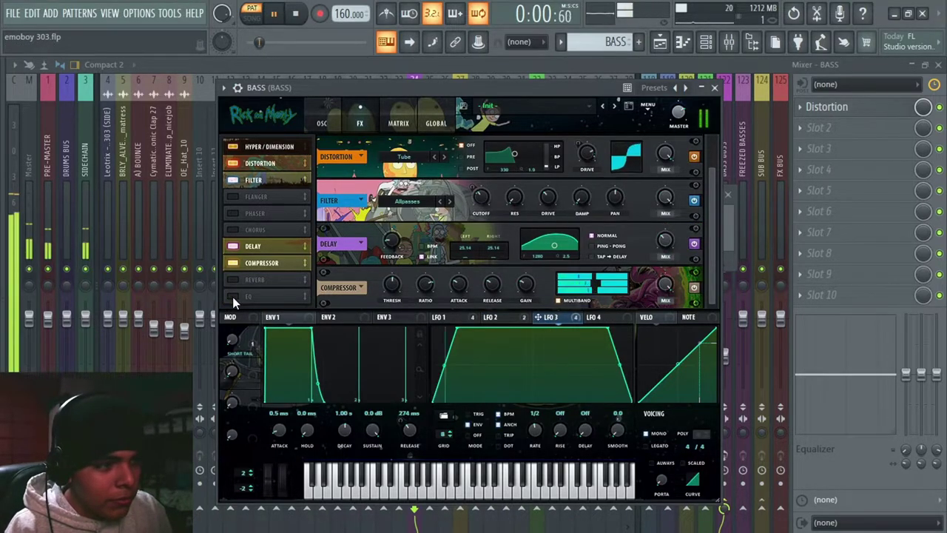
left_click(233, 297)
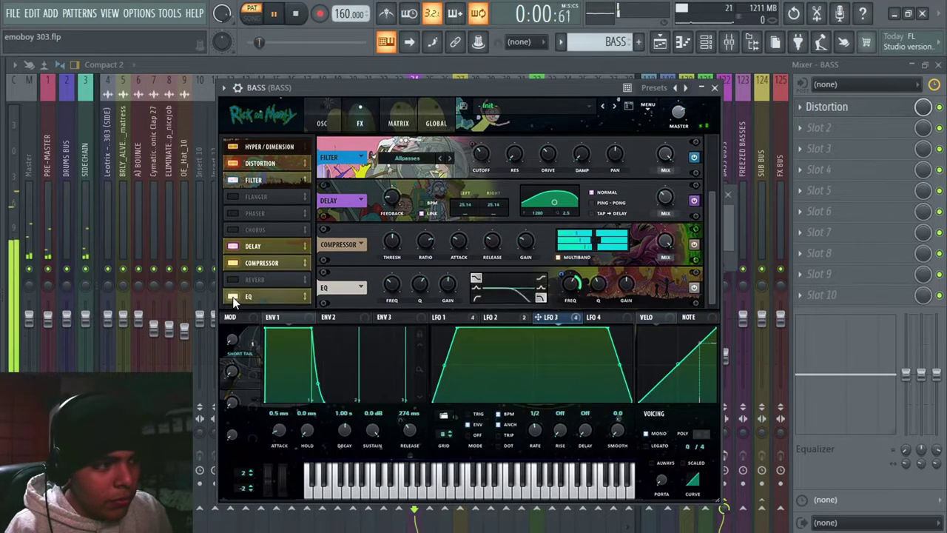
key("space")
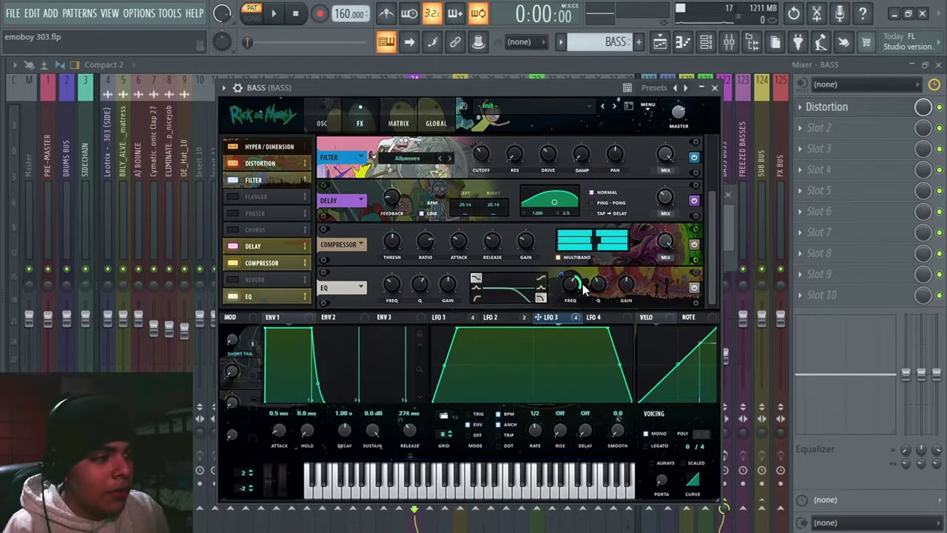
left_click(576, 318)
left_click(581, 316)
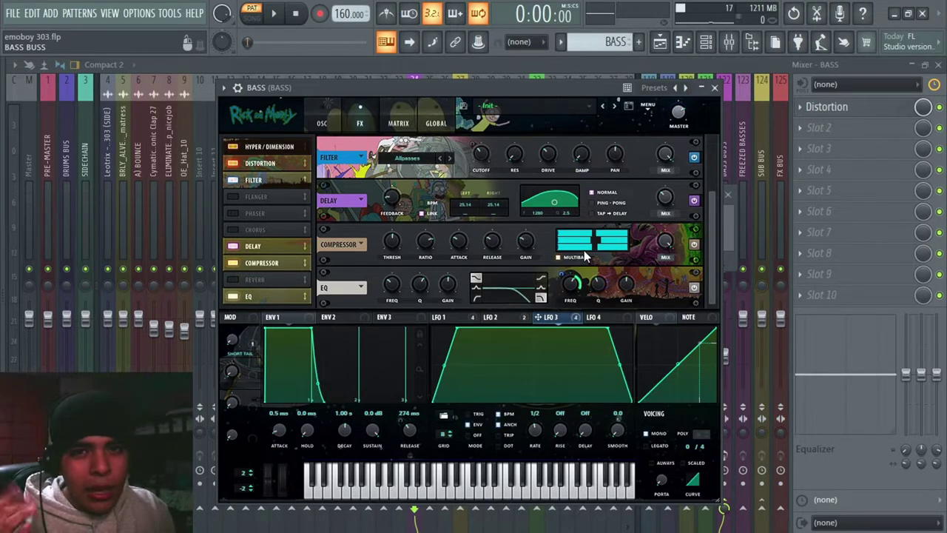
Inspect the Distortion effect's Saturate settings on the BASS mixer track, play the bass, and close the effect.
left_click(715, 88)
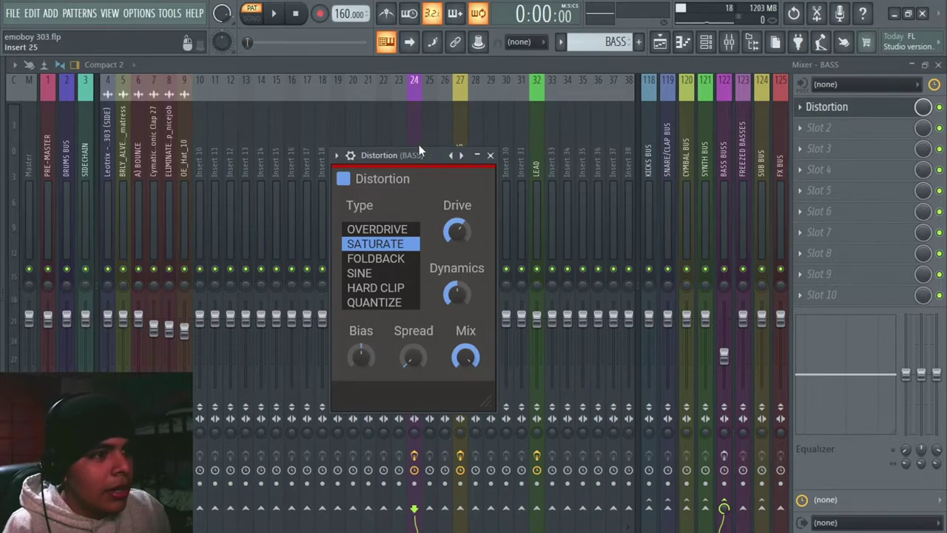
left_click_drag(409, 158, 417, 154)
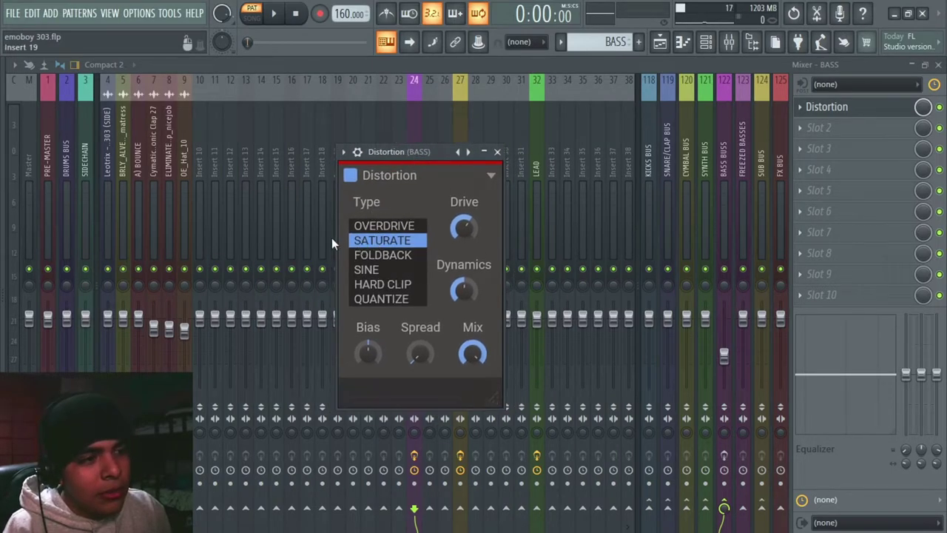
left_click_drag(461, 236, 461, 236)
key("space")
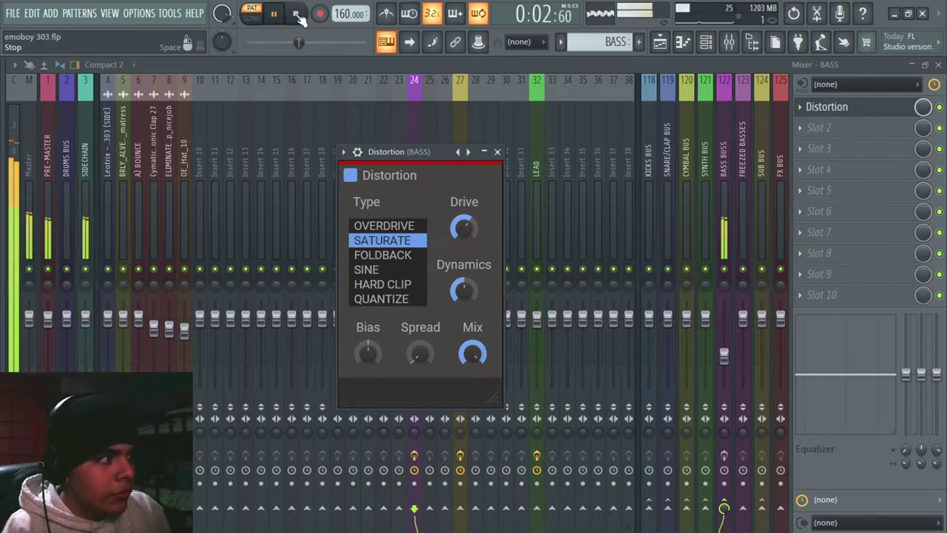
left_click(296, 13)
left_click(497, 151)
Select the BASS BUSS mixer track to show its BH OTT RACK effect and play the bass through it.
left_click(726, 232)
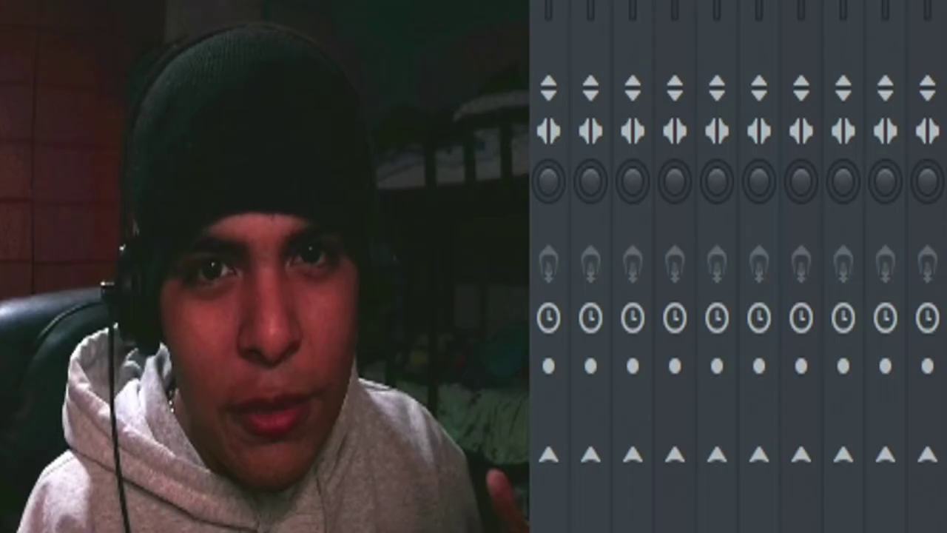
key("space")
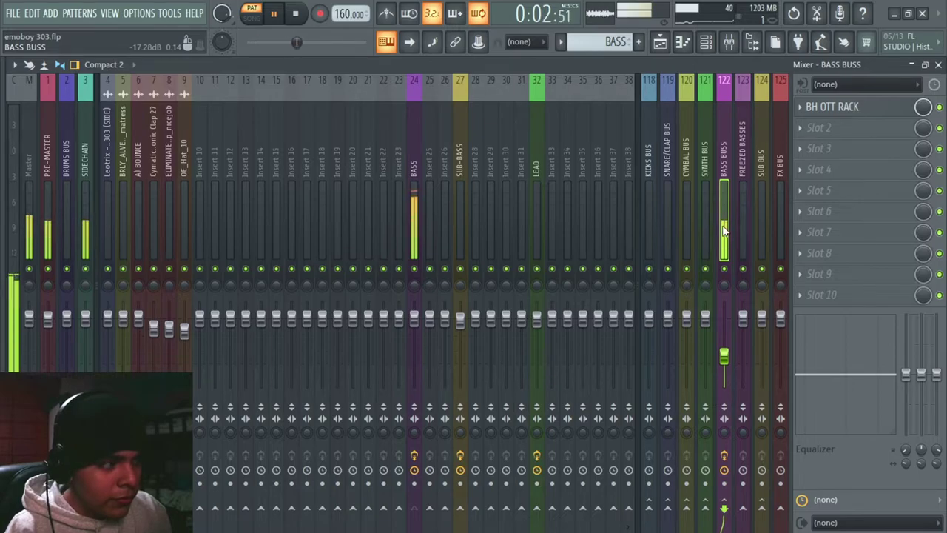
key("space")
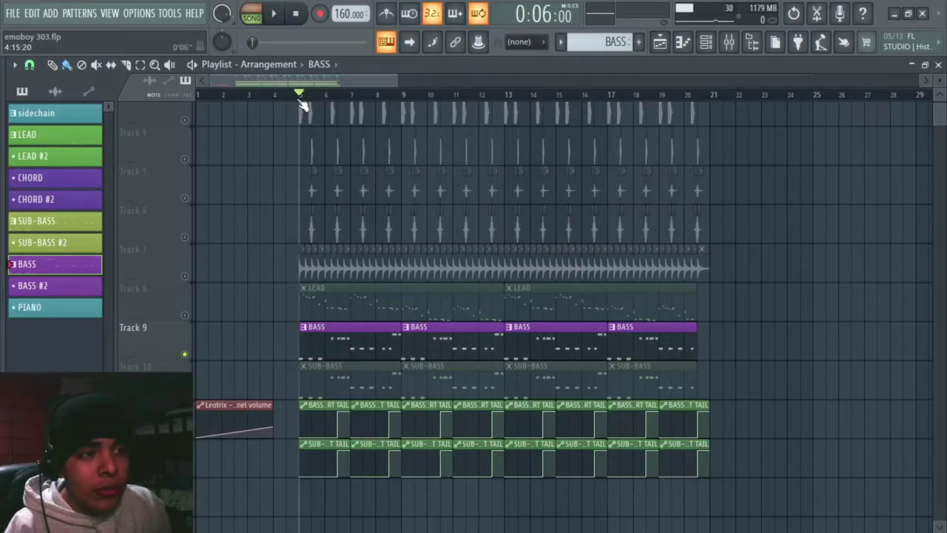
Solo the LEAD track in the playlist and play it from bar 5.
left_click(300, 96)
scroll(302, 103, "up", 3)
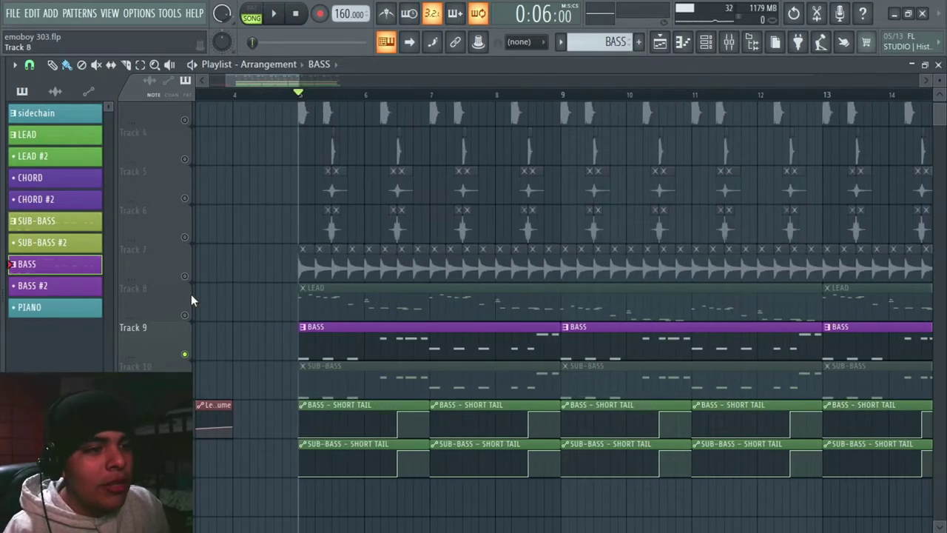
right_click(185, 316)
scroll(337, 92, "down", 3)
key("space")
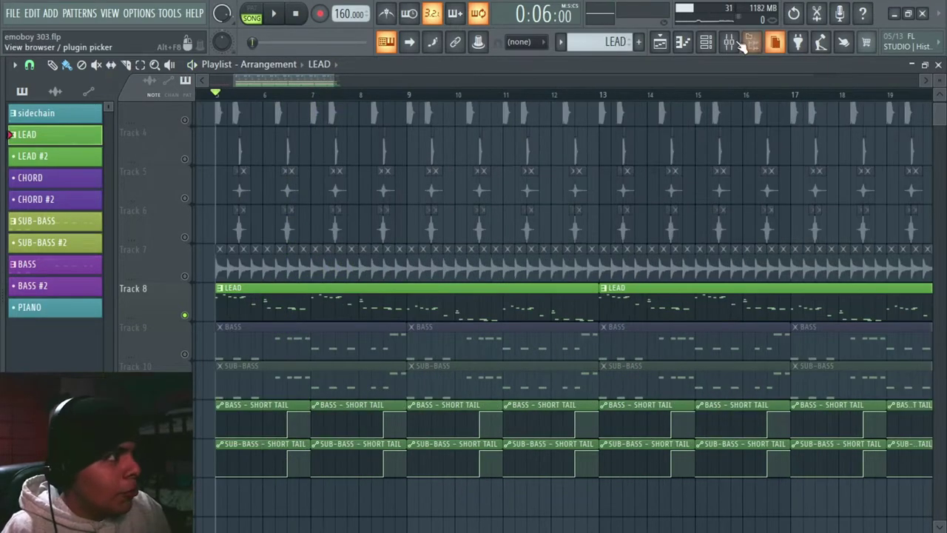
Check the mixer, return to the playlist, and open the LEAD synth with its window clear of the track list.
left_click(729, 41)
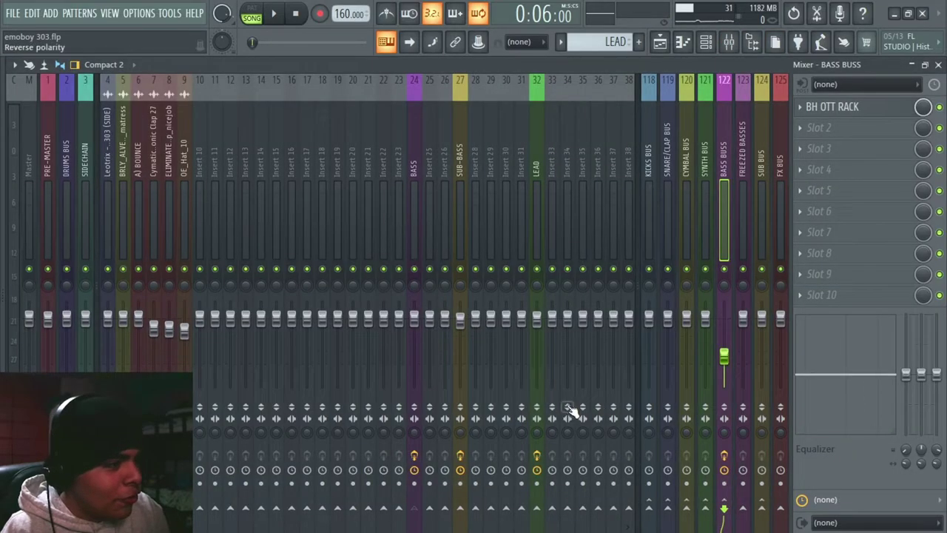
key("F9")
key("space")
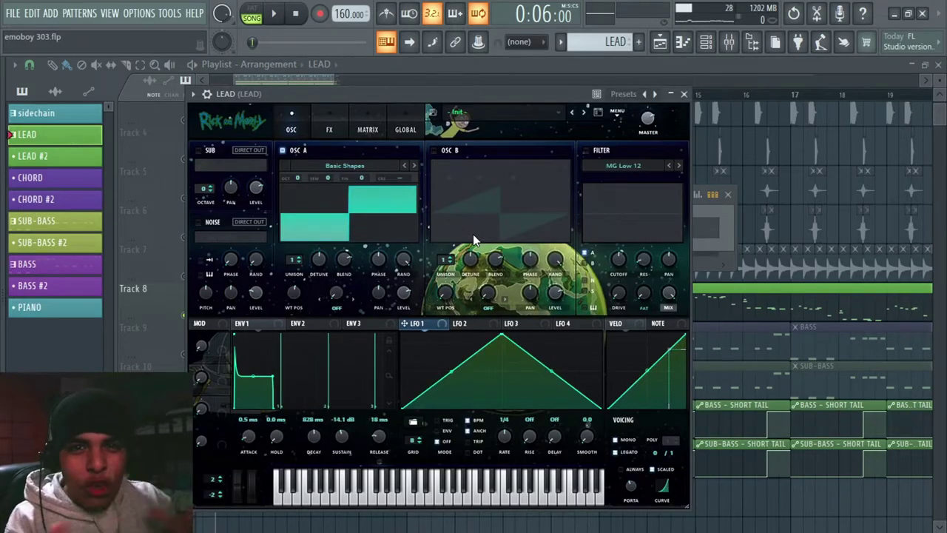
left_click_drag(416, 96, 525, 95)
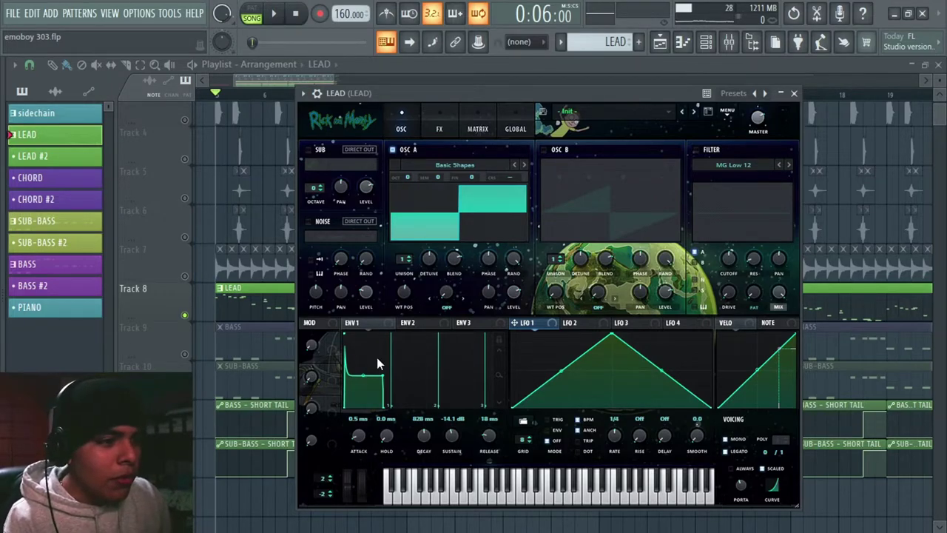
Reshape the LEAD synth's ENV 1 to 1.00 s decay, -16.0 dB sustain and 15 ms release with a steep decay curve, and check its portamento options.
left_click(360, 374)
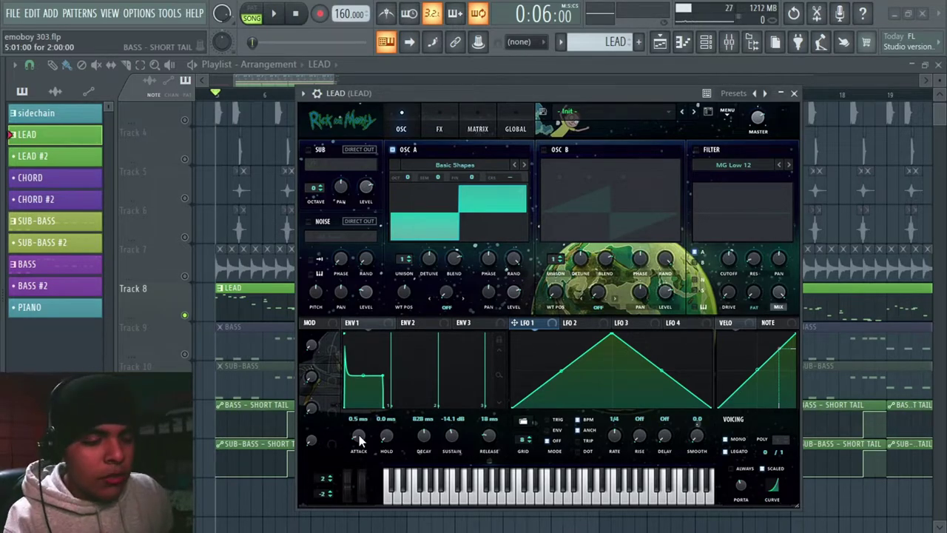
double_click(453, 437)
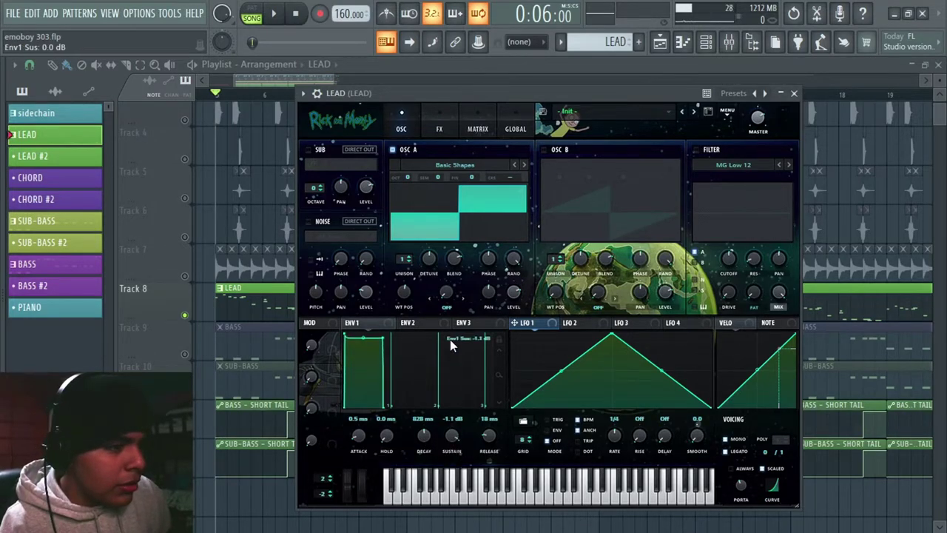
left_click_drag(447, 444, 436, 522)
left_click_drag(365, 381, 364, 346)
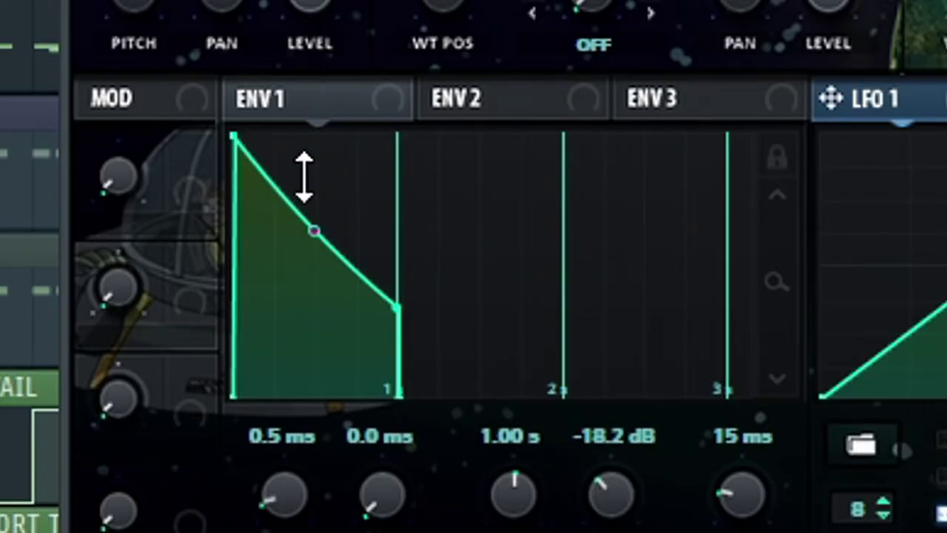
left_click_drag(304, 177, 316, 305)
left_click_drag(369, 382, 371, 380)
left_click_drag(448, 449, 447, 441)
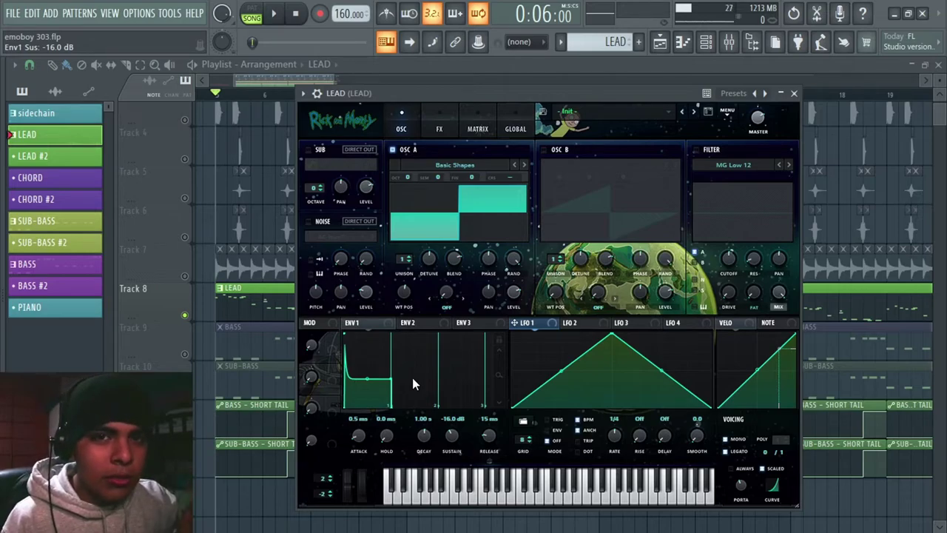
key("space")
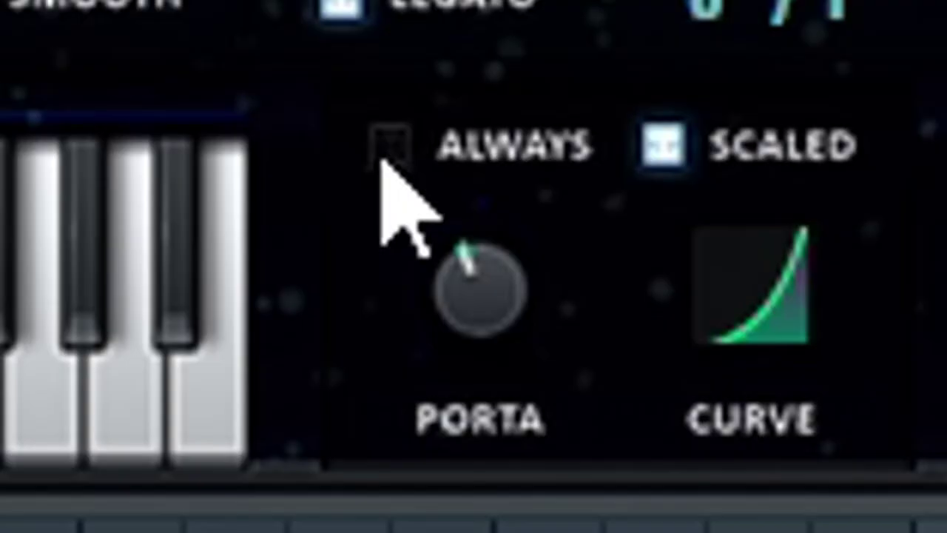
left_click(732, 468)
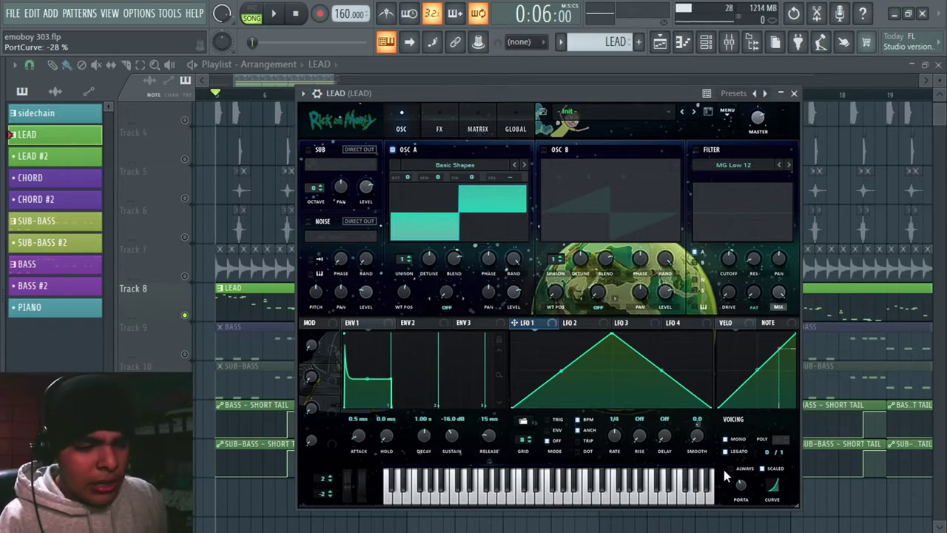
Inspect the Fruity Reeverb 2 wet level on the LEAD mixer track and play the lead with only that effect enabled.
key("F9")
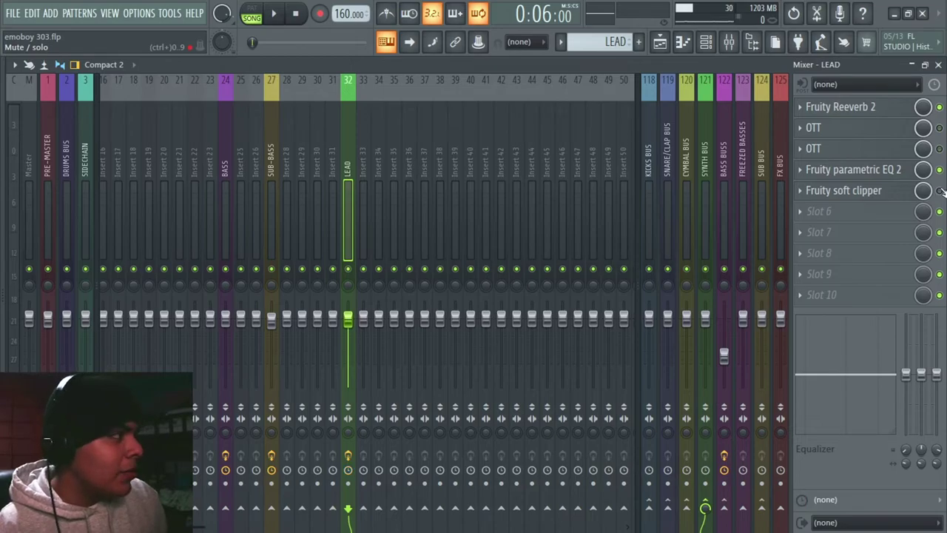
left_click(841, 106)
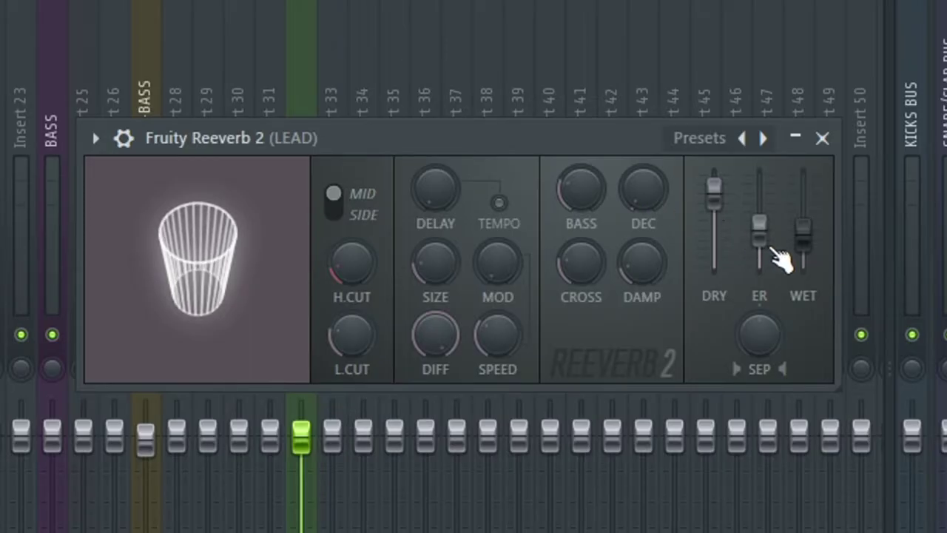
left_click_drag(804, 230, 804, 234)
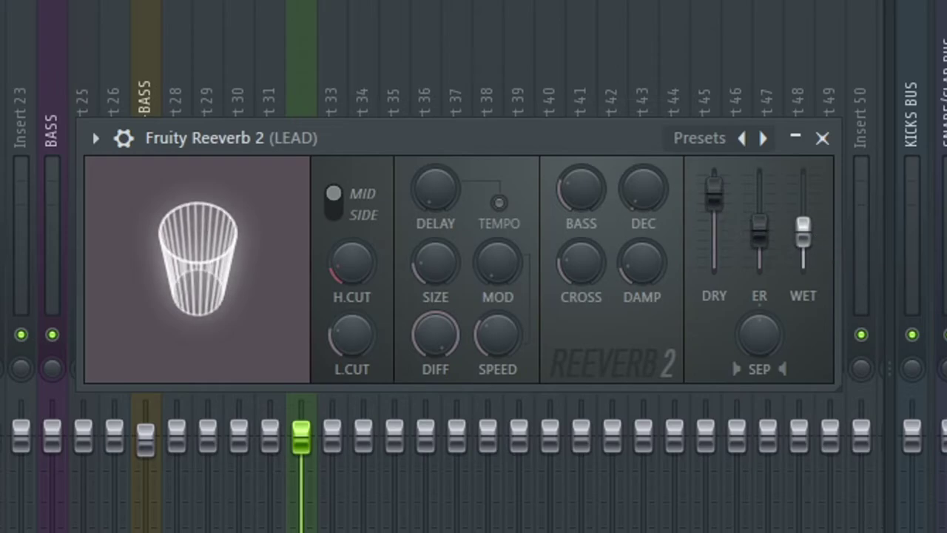
left_click(822, 138)
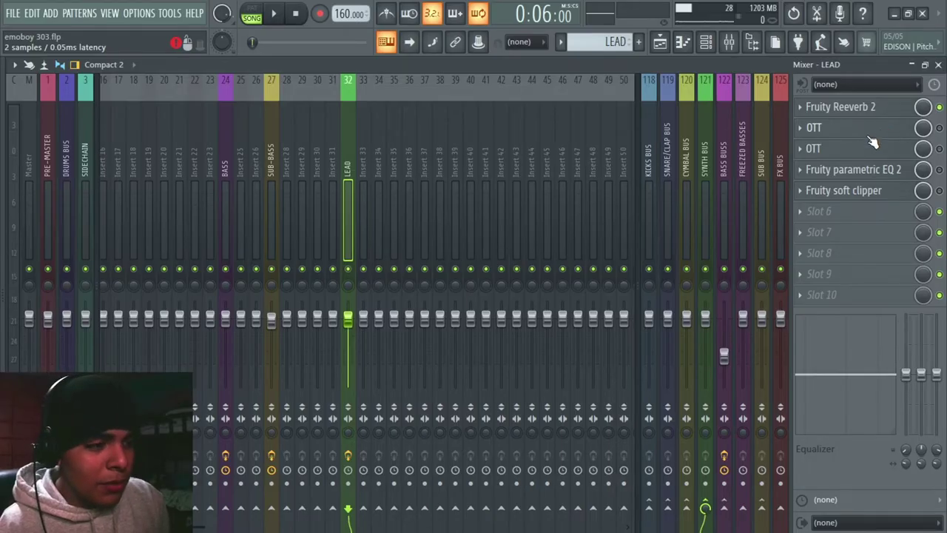
key("space")
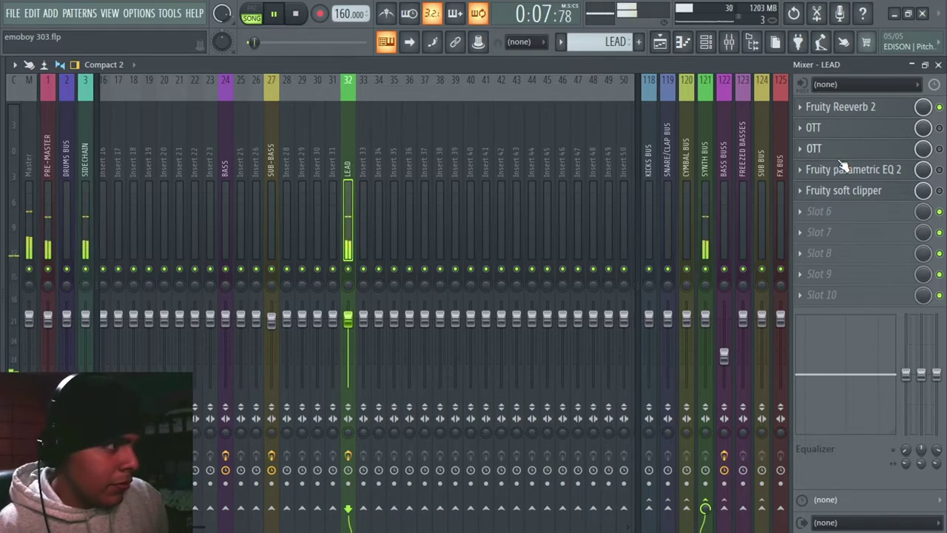
key("space")
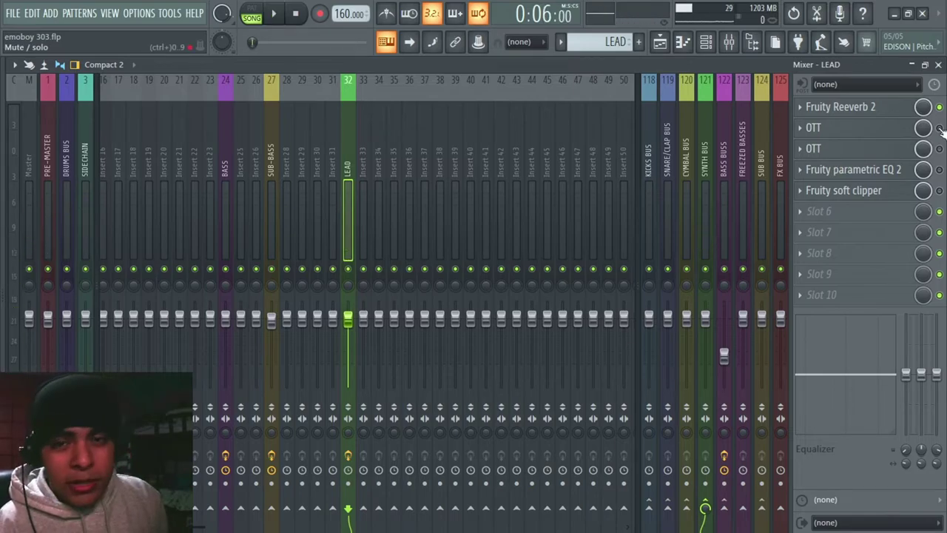
Enable the two OTT compressors on the LEAD mixer track one after the other, review their settings, and play the lead through them.
left_click(851, 128)
left_click_drag(430, 138, 401, 142)
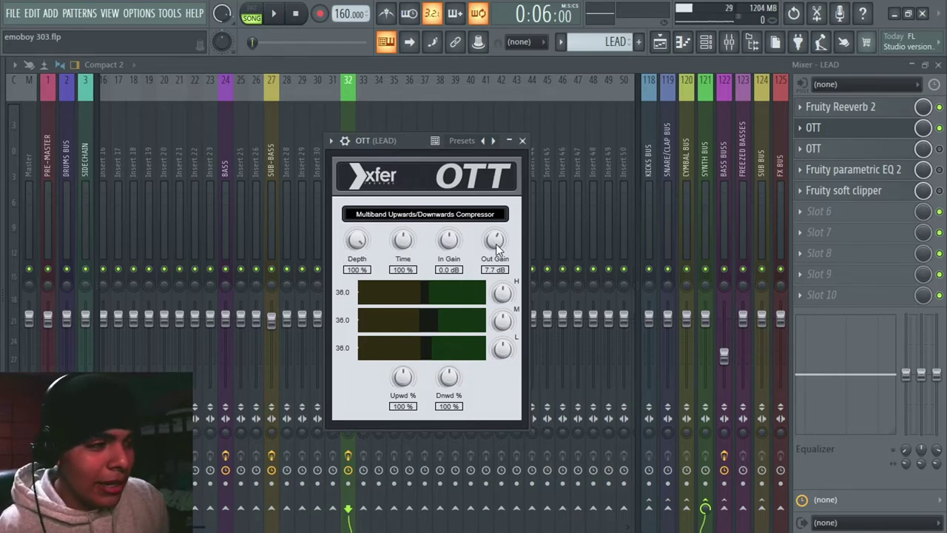
key("space")
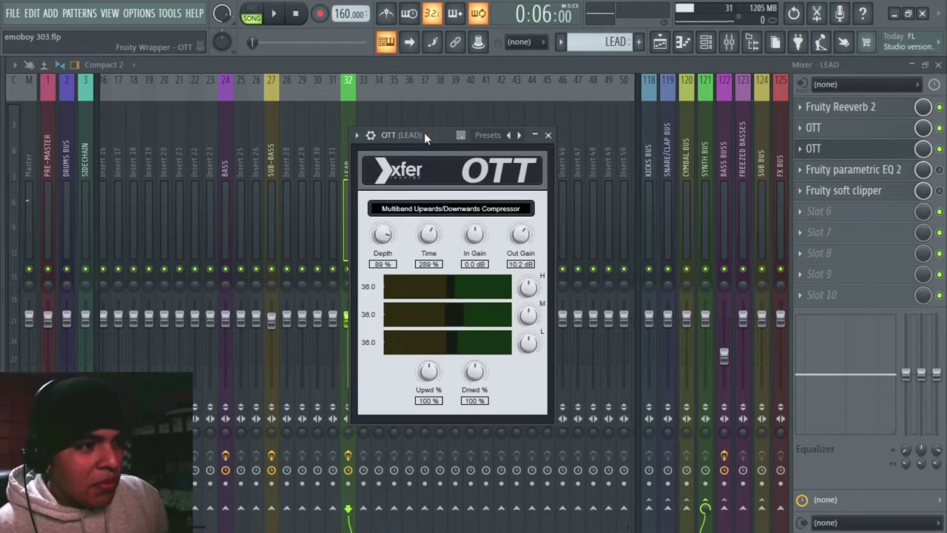
left_click_drag(425, 137, 438, 142)
key("space")
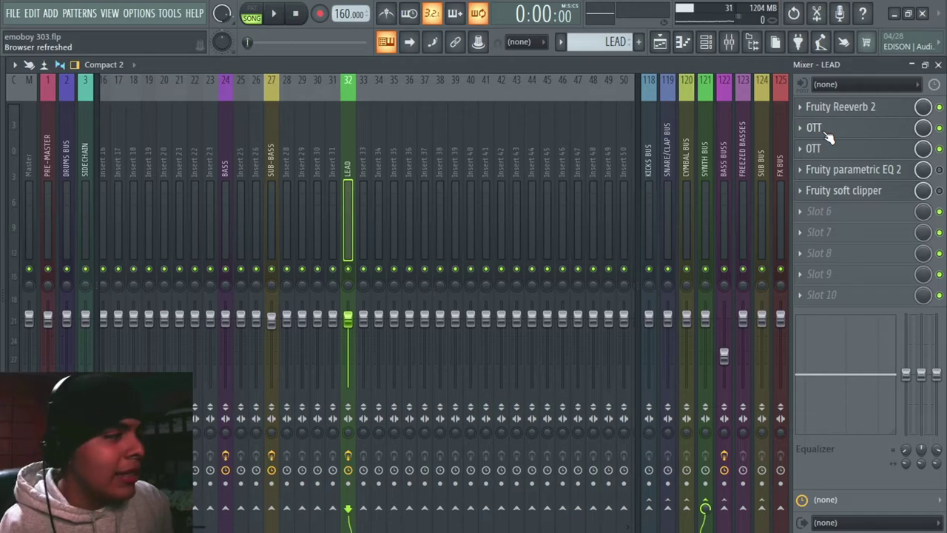
left_click(830, 144)
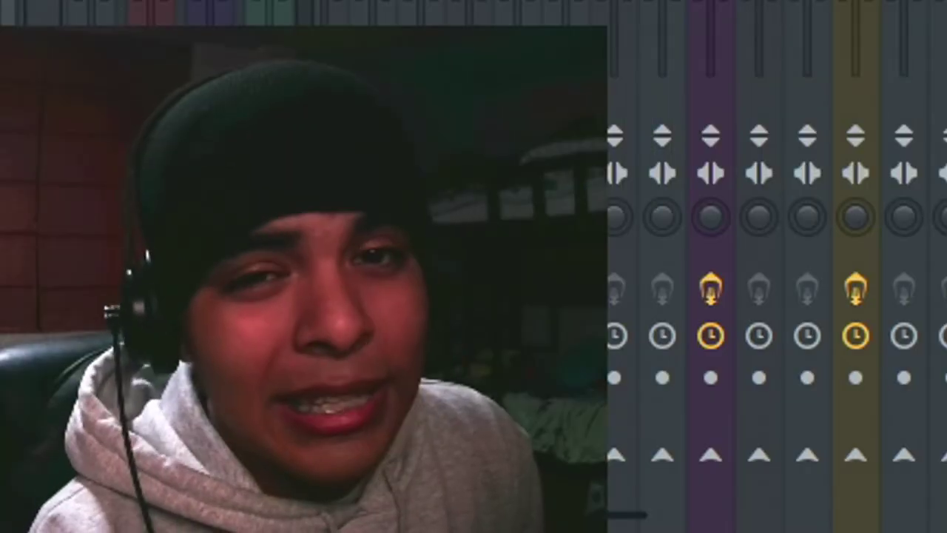
Enable Fruity parametric EQ 2 on the LEAD track and sweep its low-cut band during playback, leaving it at about 200 Hz.
left_click(852, 169)
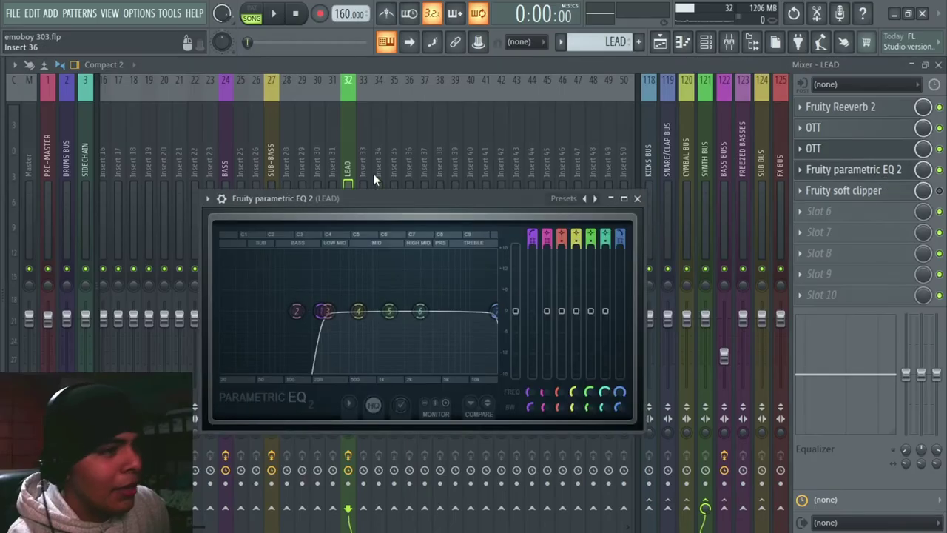
left_click_drag(348, 199, 399, 179)
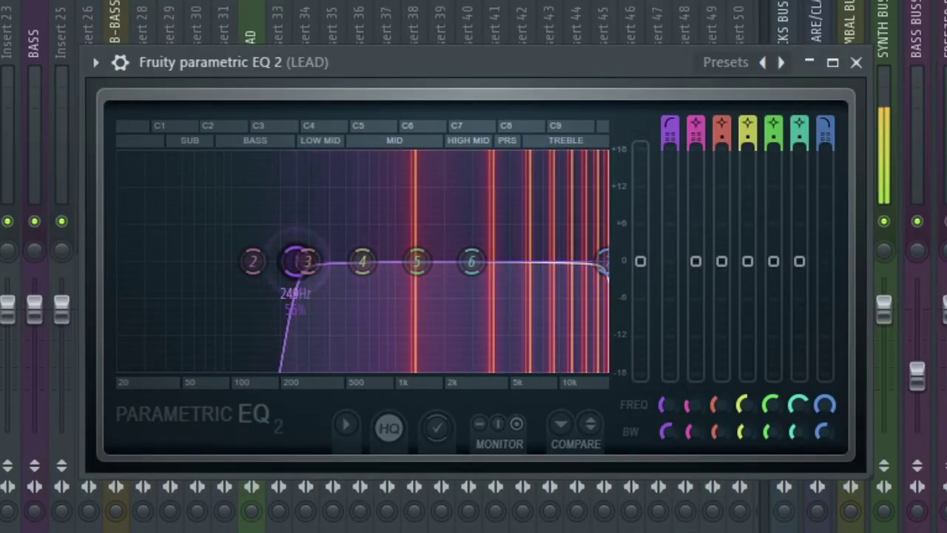
left_click_drag(373, 291, 276, 292)
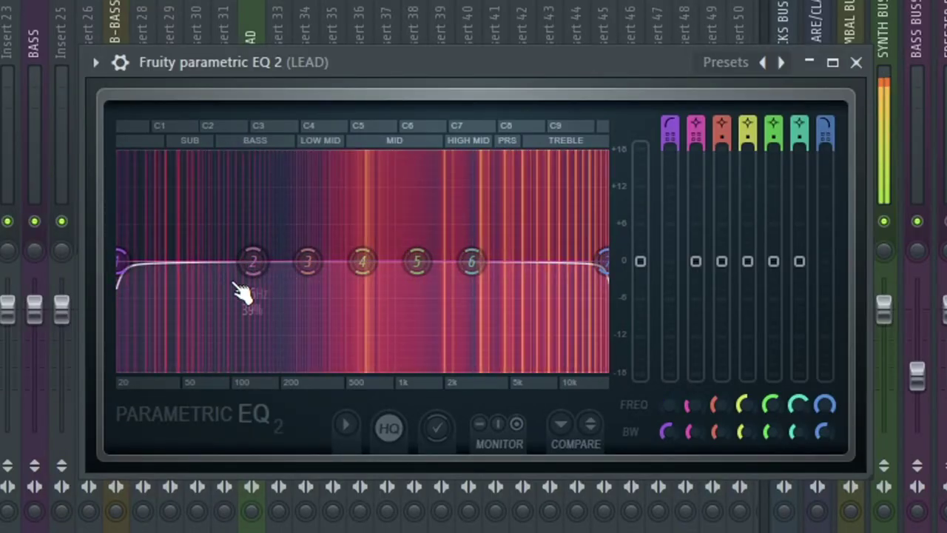
left_click_drag(122, 263, 282, 262)
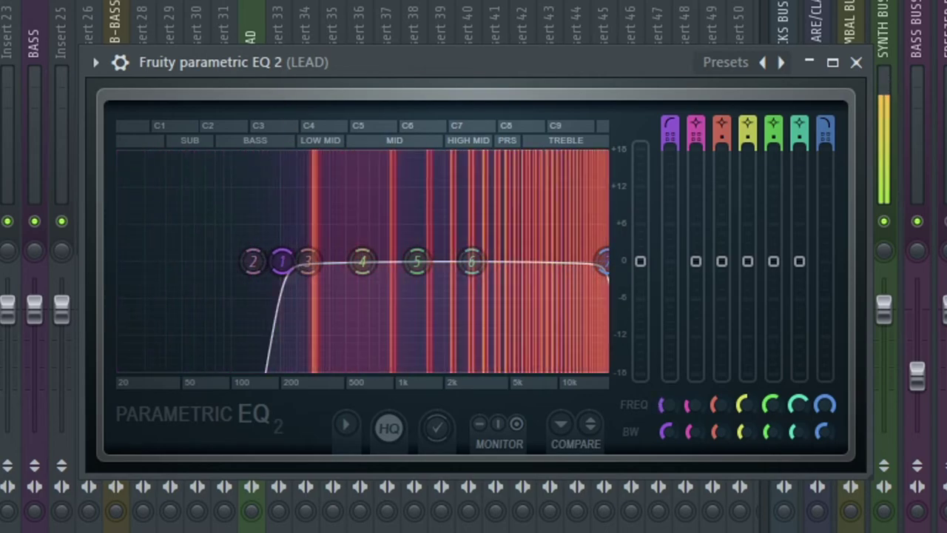
Enable the Fruity soft clipper on the LEAD mixer track, play the lead through it, and close the effect.
left_click(846, 194)
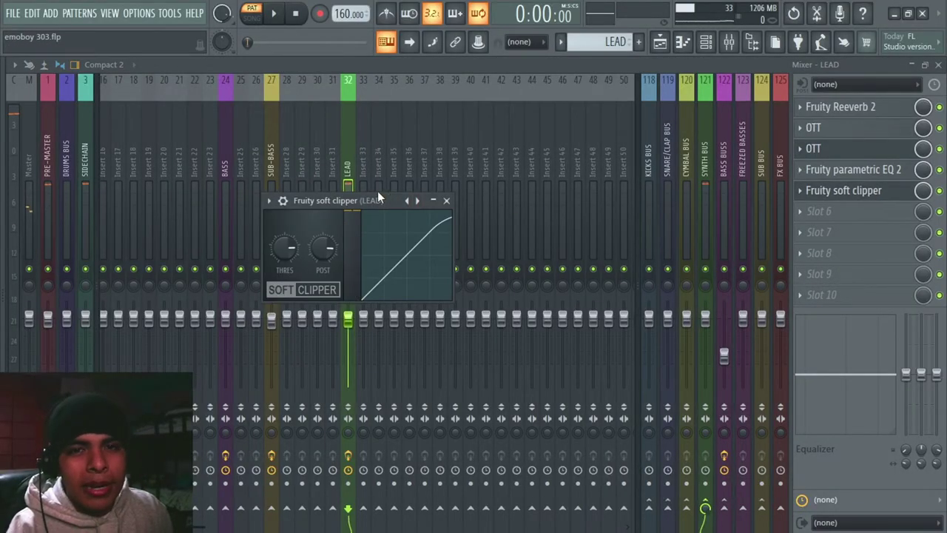
left_click_drag(378, 194, 497, 210)
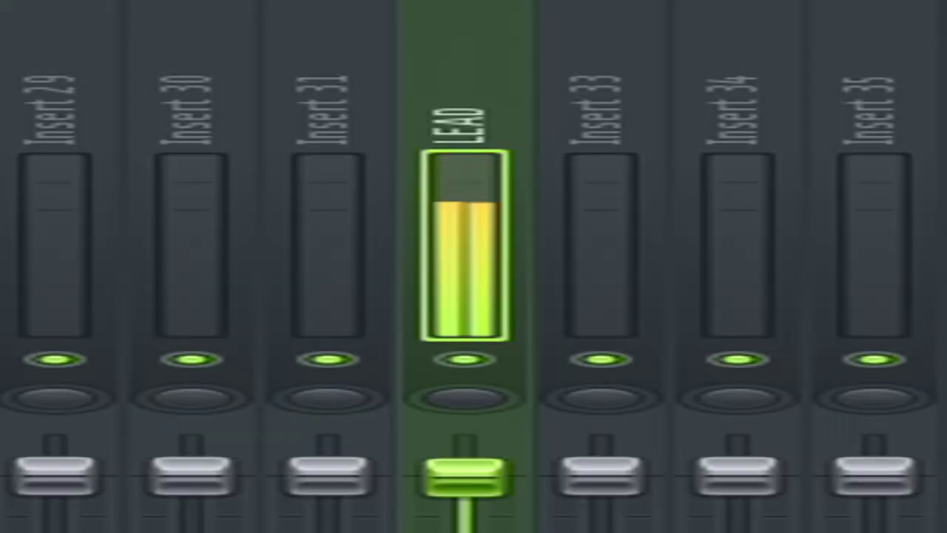
key("Escape")
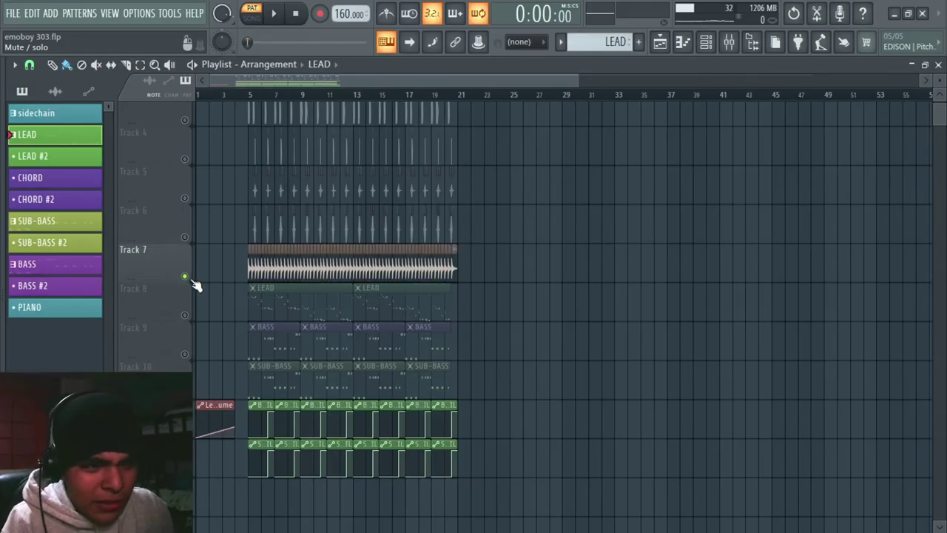
Unmute all tracks in the playlist and play the complete drop from bar 5 in song mode.
scroll(210, 284, "up", 2)
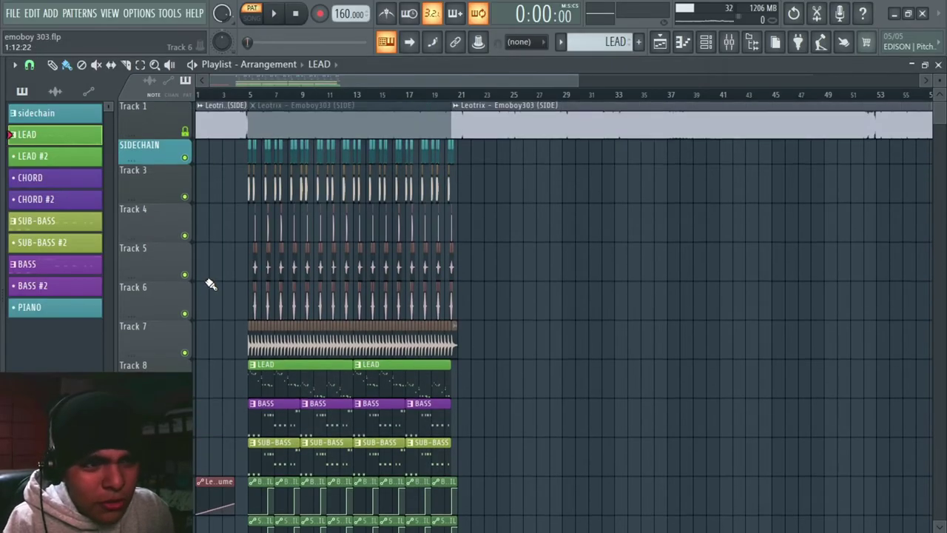
scroll(252, 100, "up", 3)
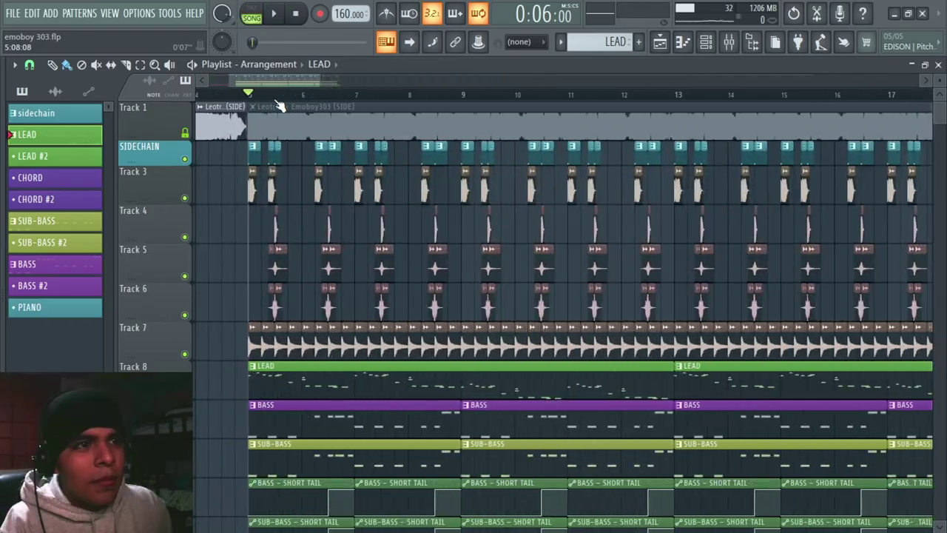
scroll(281, 97, "down", 2)
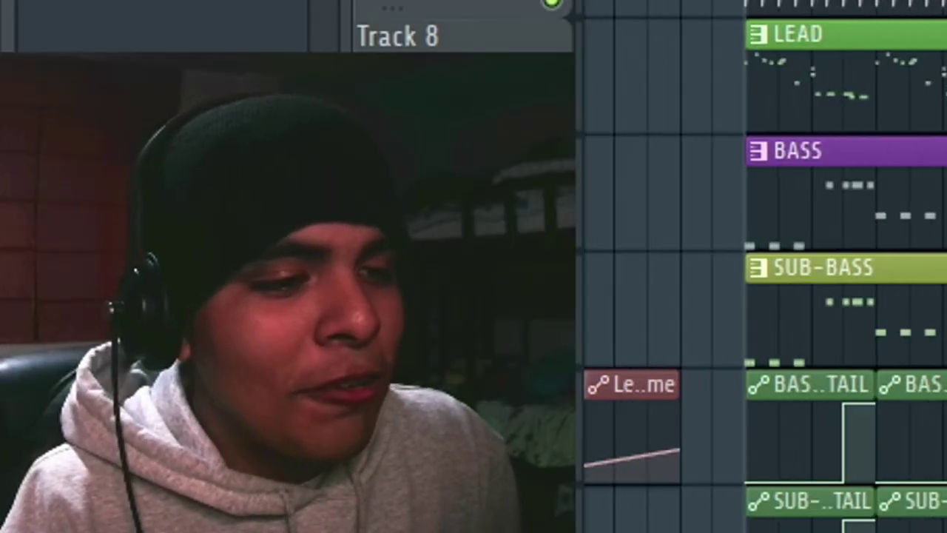
scroll(765, 266, "up", 4)
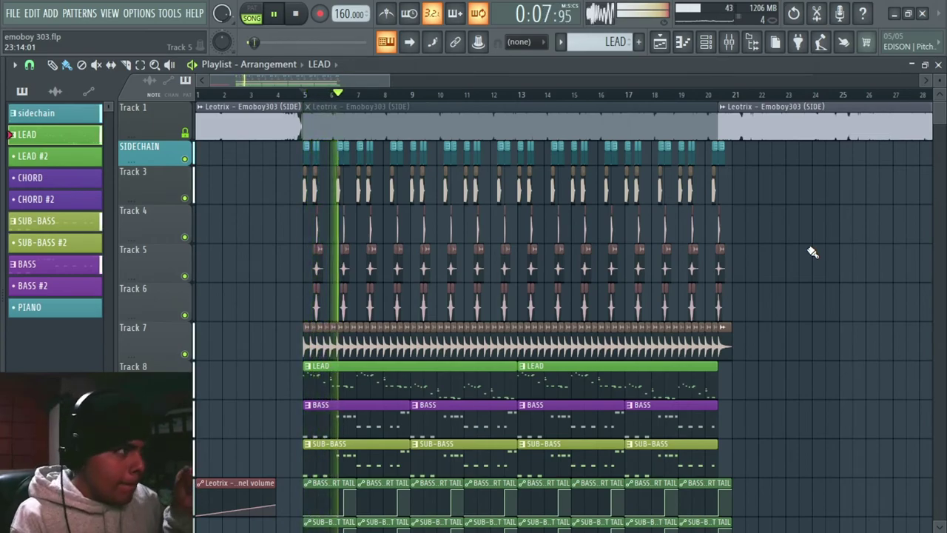
scroll(809, 254, "down", 3)
scroll(805, 256, "up", 3)
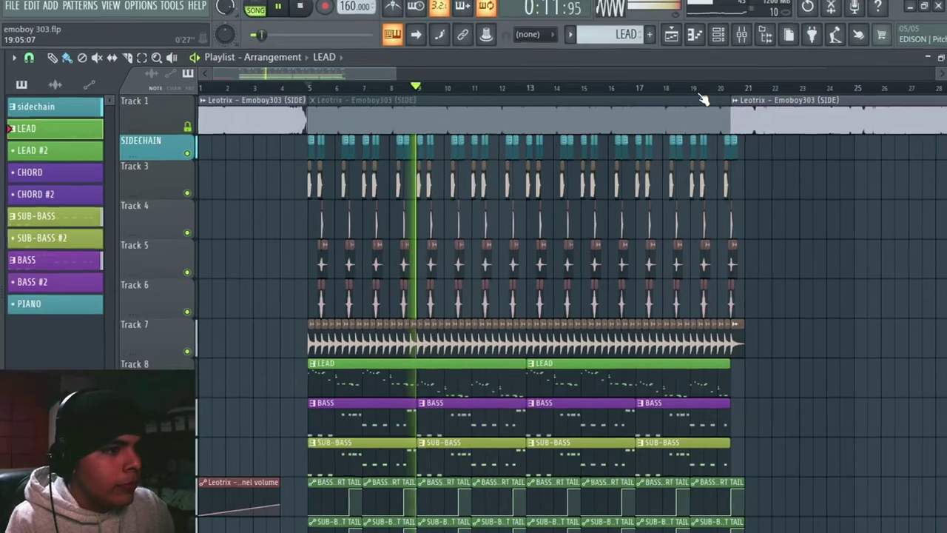